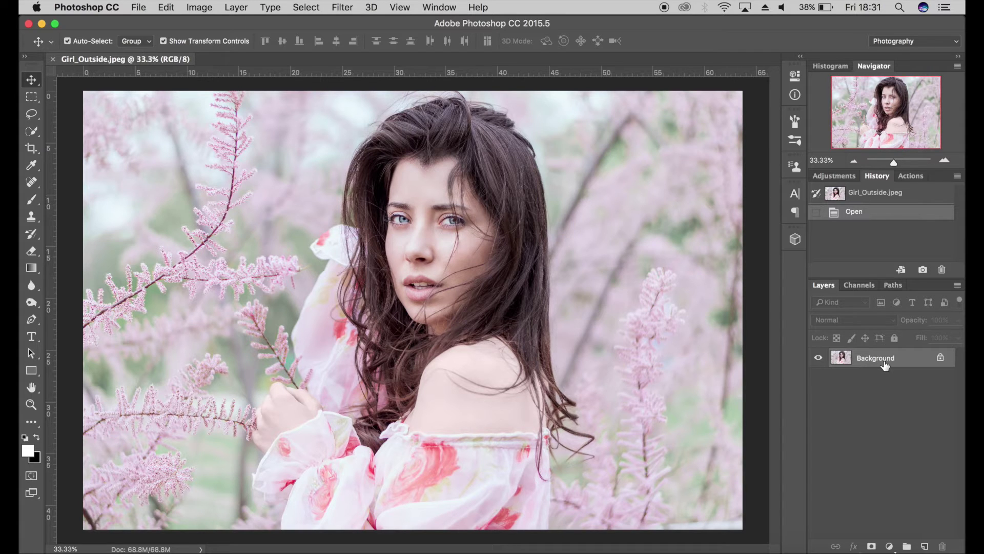
Add a Gradient Map adjustment layer above the Background and set its opacity to 30%
{"action": "left_click", "coordinate": [890, 546]}
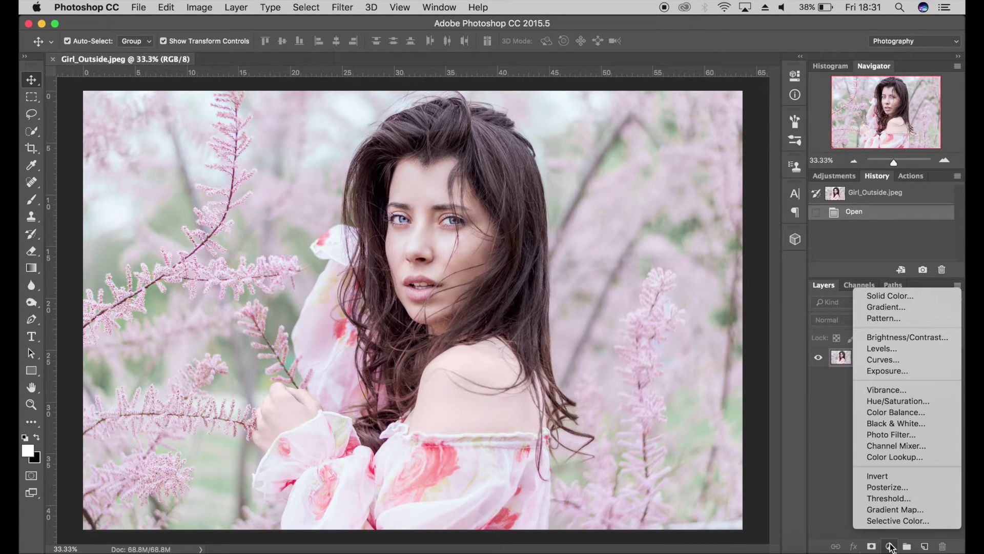
{"action": "left_click", "coordinate": [918, 509]}
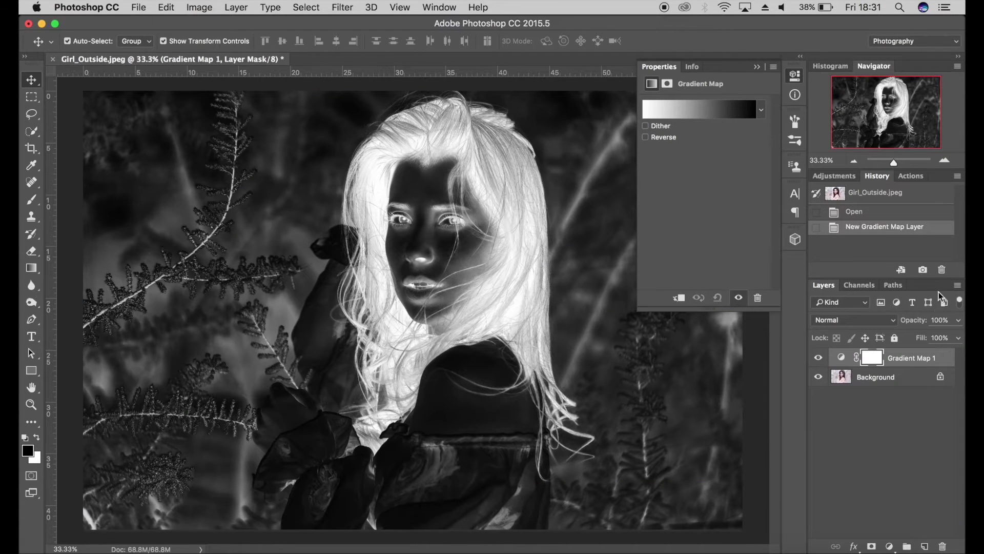
{"action": "left_click", "coordinate": [955, 321]}
{"action": "left_click", "coordinate": [941, 319]}
{"action": "type", "text": "30"}
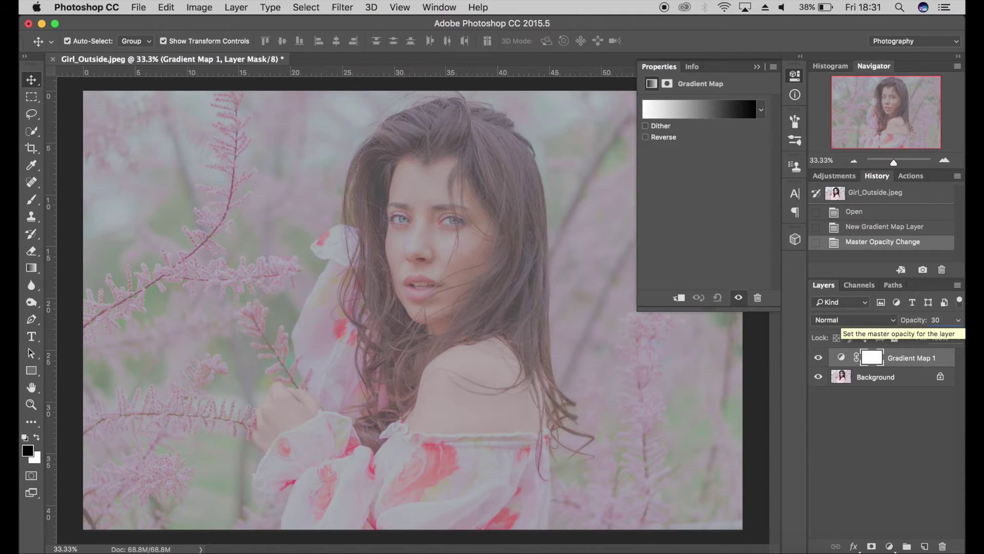
Edit the gradient map's gradient and change the color stop at location 0% to a dark purple
{"action": "left_click", "coordinate": [731, 110]}
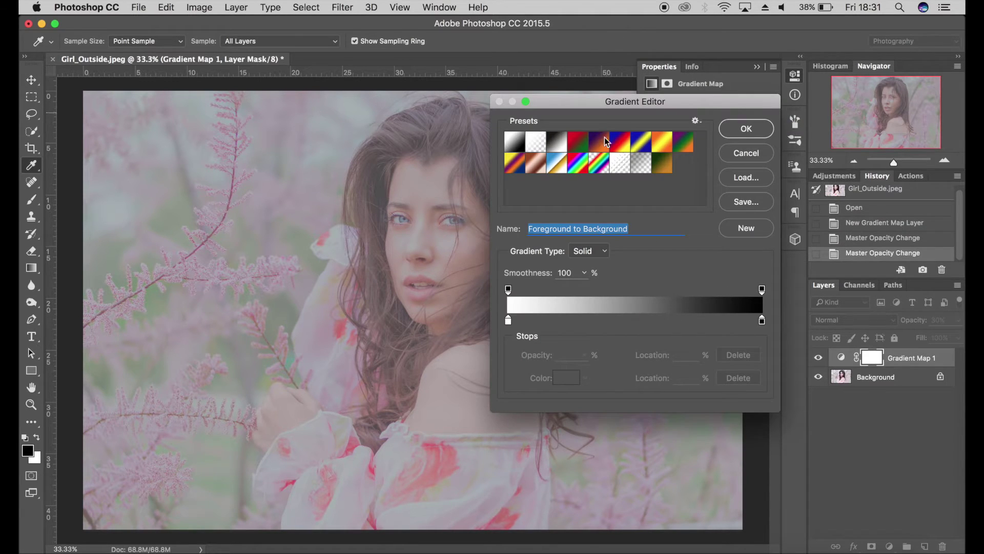
{"action": "left_click", "coordinate": [508, 320]}
{"action": "double_click", "coordinate": [508, 320]}
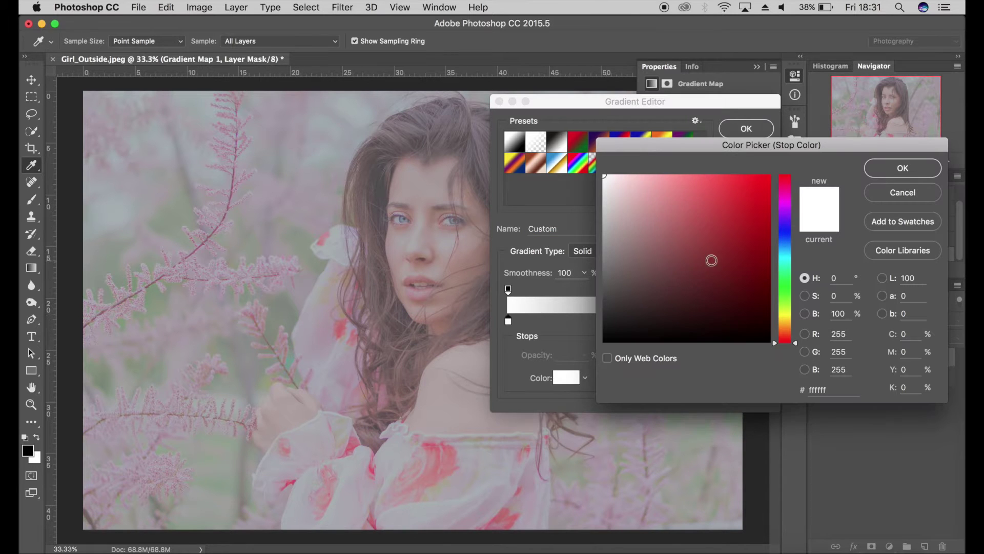
{"action": "left_click", "coordinate": [746, 259]}
{"action": "left_click", "coordinate": [785, 204]}
{"action": "left_click_drag", "start_coordinate": [786, 203], "coordinate": [786, 206]}
{"action": "mouse_move", "coordinate": [758, 247]}
{"action": "left_mouse_down"}
{"action": "mouse_move", "coordinate": [749, 263]}
{"action": "mouse_move", "coordinate": [737, 252]}
{"action": "mouse_move", "coordinate": [744, 247]}
{"action": "left_mouse_up"}
{"action": "left_click", "coordinate": [915, 165]}
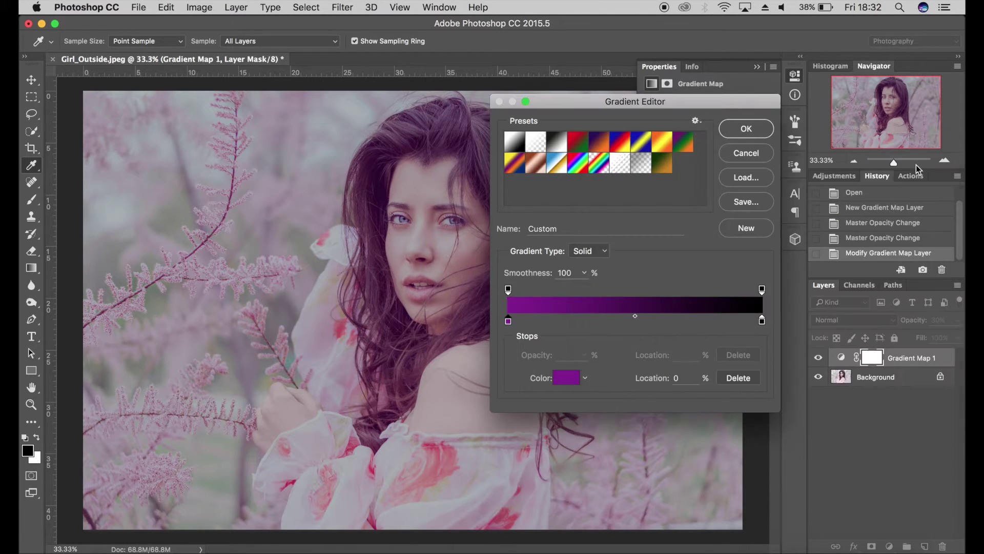
Change the gradient's color stop at location 100% to orange #d7861c and apply the edited gradient
{"action": "double_click", "coordinate": [762, 320]}
{"action": "left_click_drag", "start_coordinate": [788, 341], "coordinate": [788, 325]}
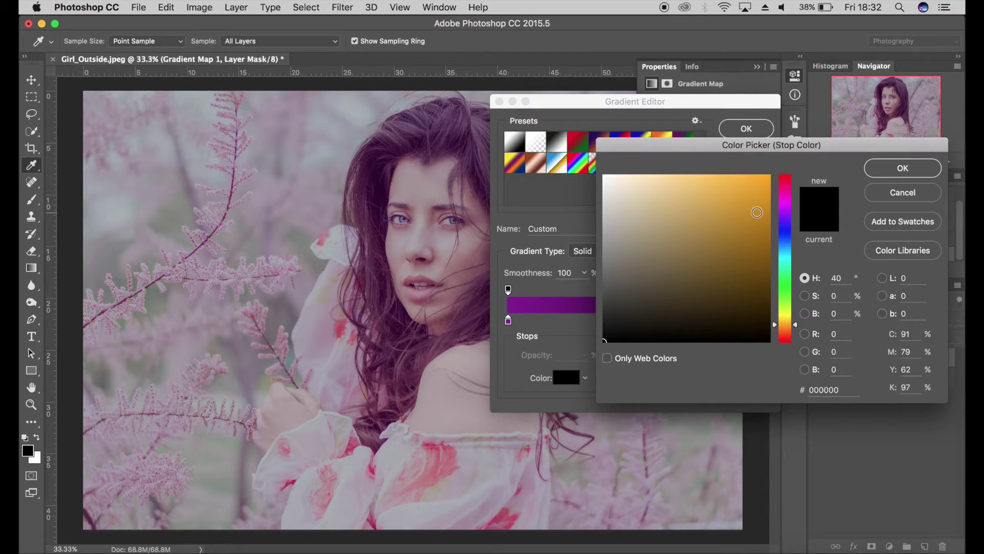
{"action": "left_click", "coordinate": [756, 212]}
{"action": "left_click_drag", "start_coordinate": [796, 323], "coordinate": [796, 327]}
{"action": "left_click", "coordinate": [749, 201]}
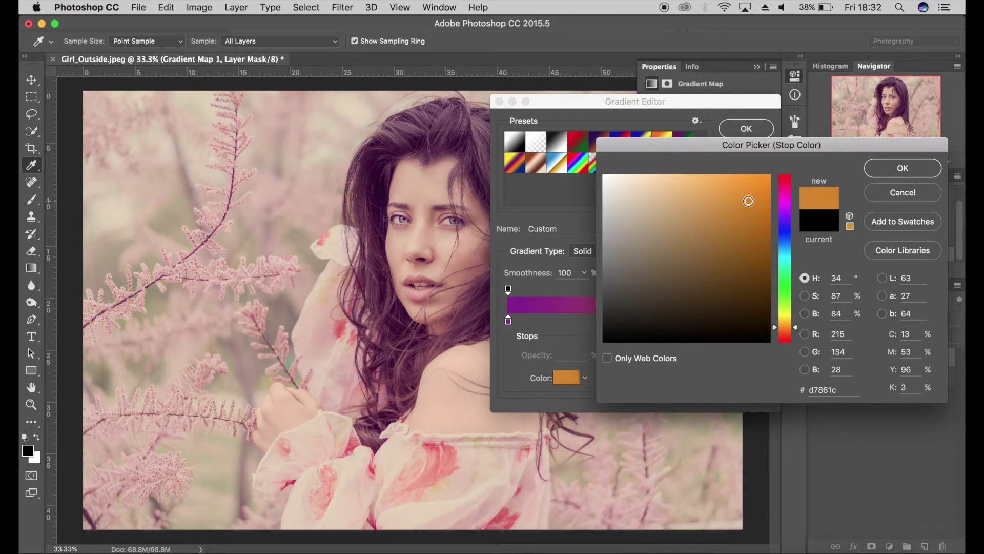
{"action": "left_click", "coordinate": [898, 168]}
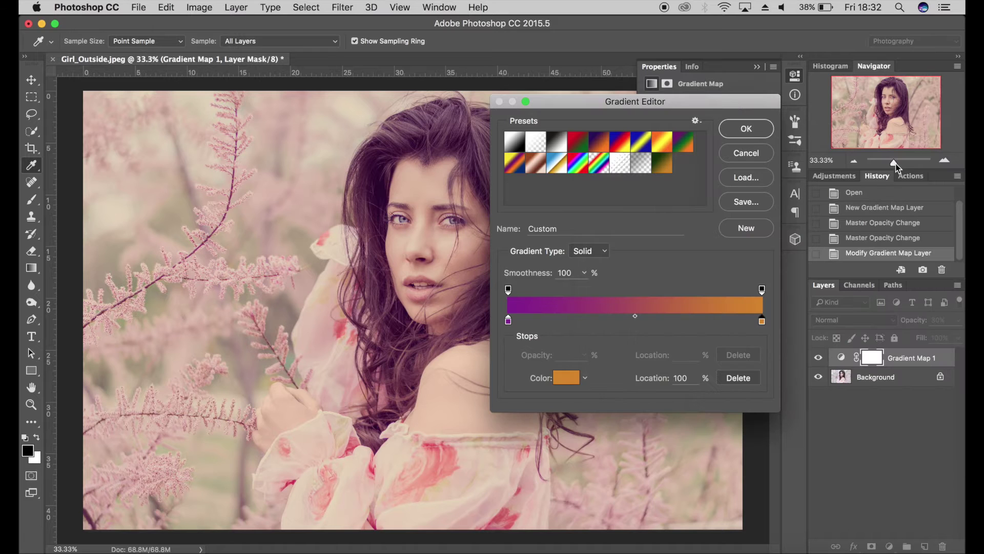
{"action": "left_click", "coordinate": [741, 127]}
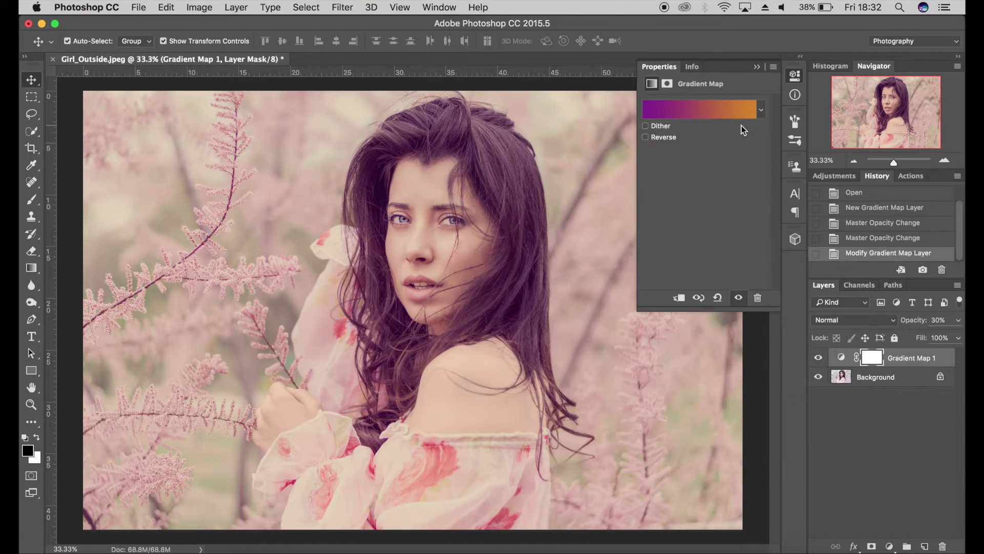
{"action": "left_click", "coordinate": [756, 66]}
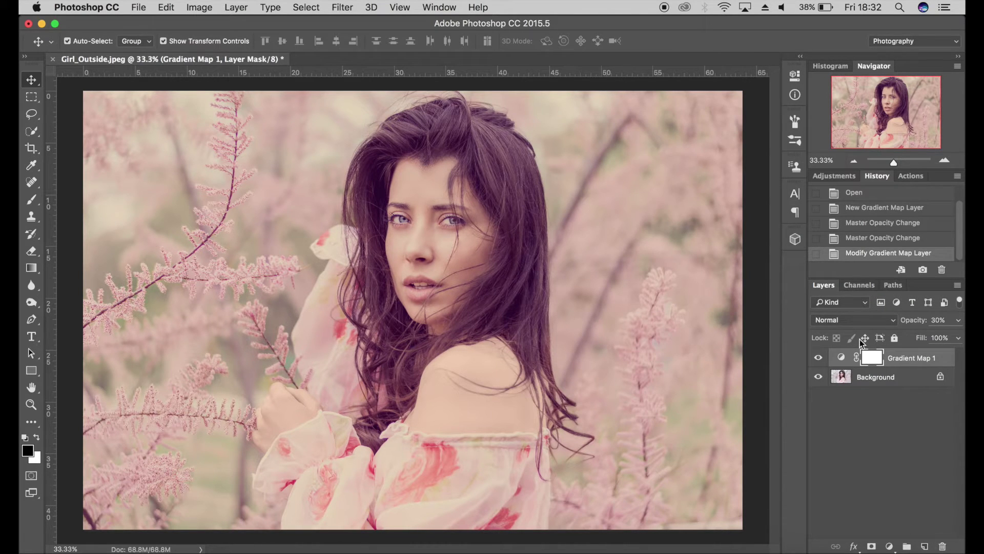
Reopen the gradient map's gradient, save the gradient set as Vibrant, and add the purple-to-orange gradient as a new preset
{"action": "double_click", "coordinate": [840, 357]}
{"action": "left_click", "coordinate": [720, 114]}
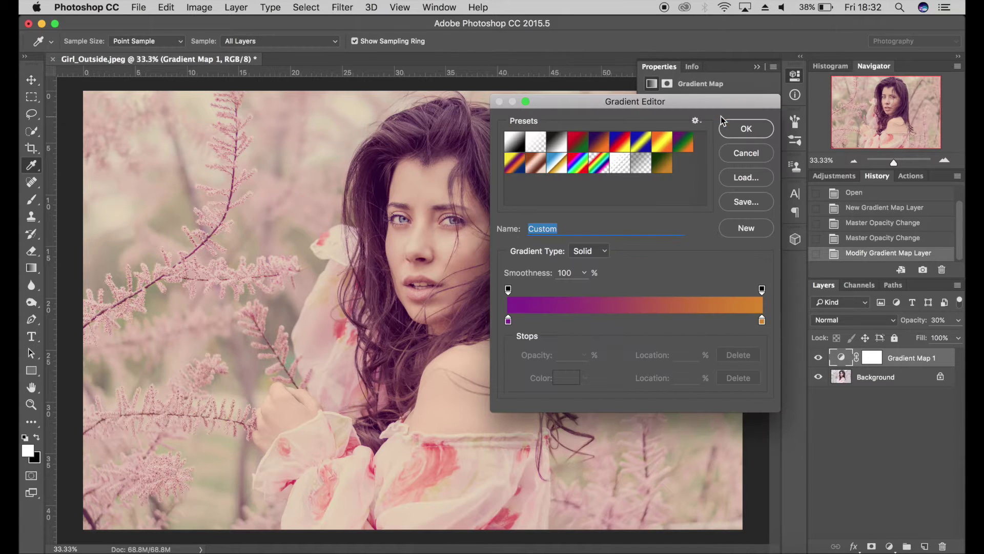
{"action": "left_click", "coordinate": [735, 203]}
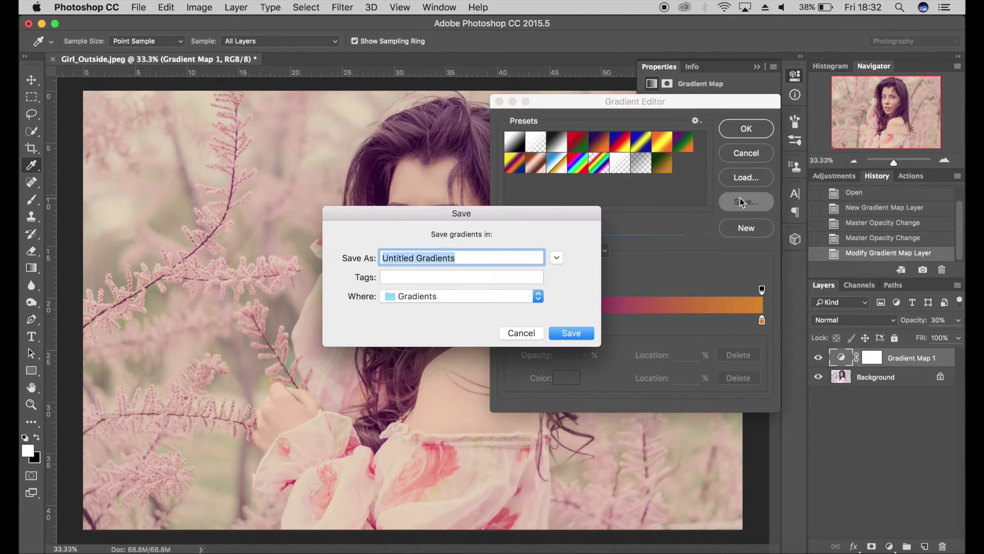
{"action": "type", "text": "Vibrant"}
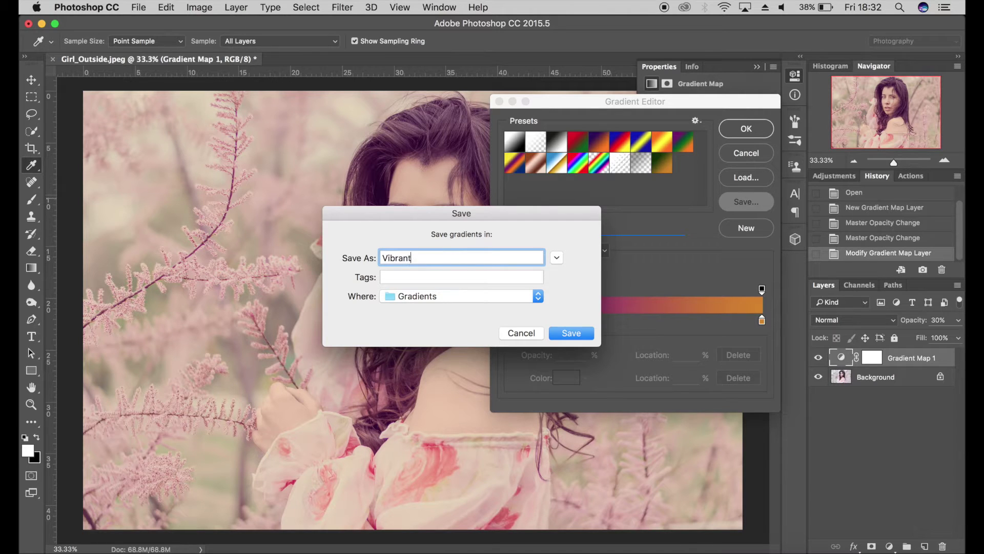
{"action": "key", "text": "Return"}
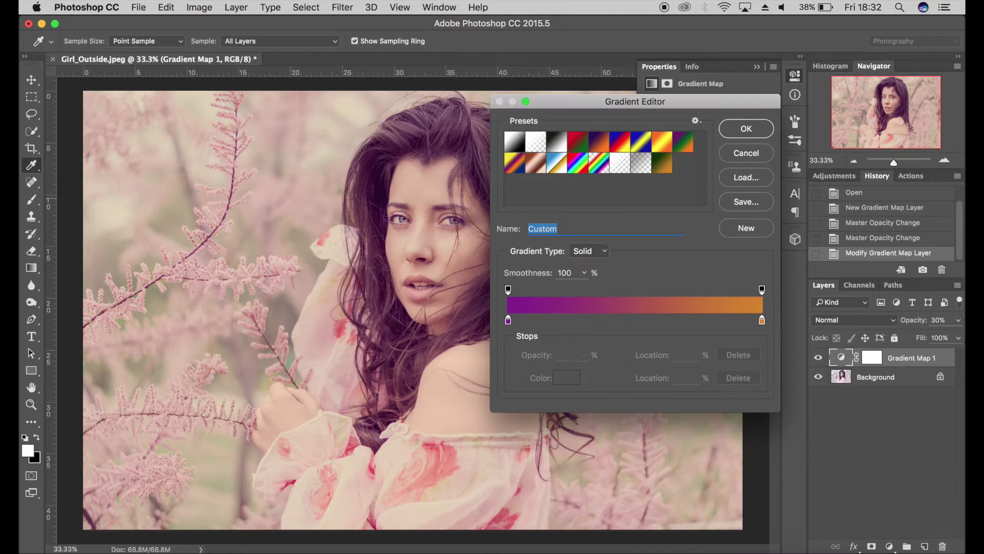
{"action": "left_click", "coordinate": [737, 230]}
{"action": "left_click", "coordinate": [751, 135]}
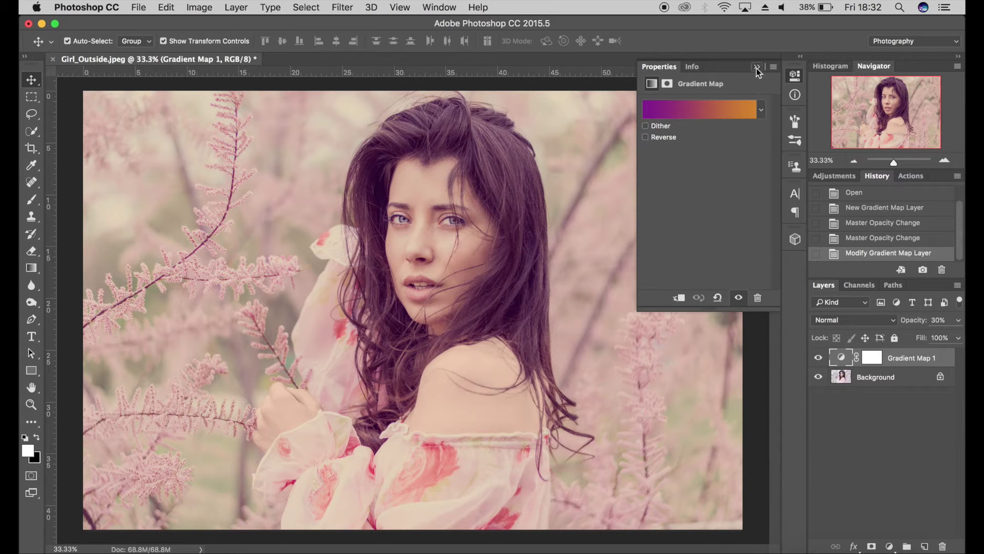
{"action": "left_click", "coordinate": [768, 161]}
Add a Curves adjustment layer with a slight S-curve, raising the highlights and lowering the shadows from input 53 to output 43
{"action": "left_click", "coordinate": [889, 547]}
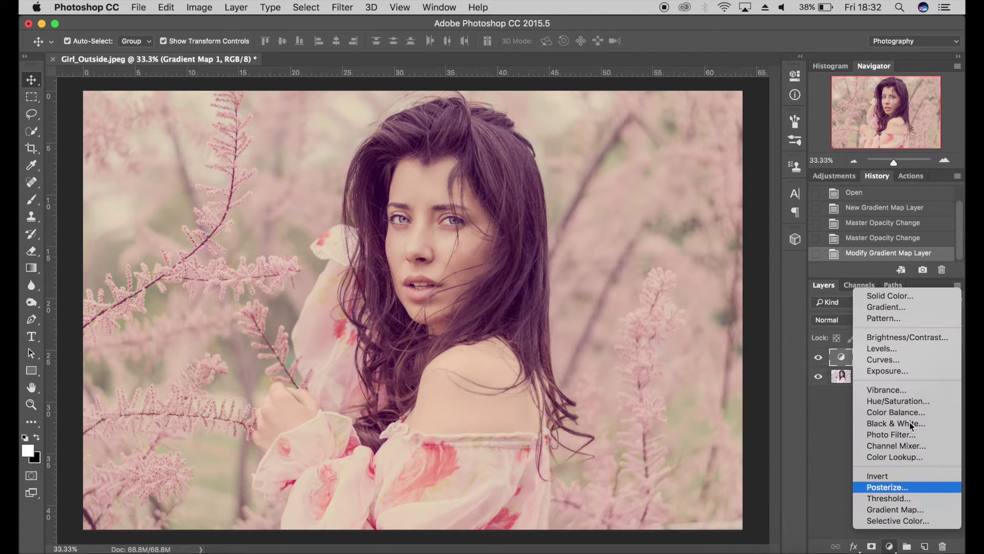
{"action": "left_click", "coordinate": [897, 360]}
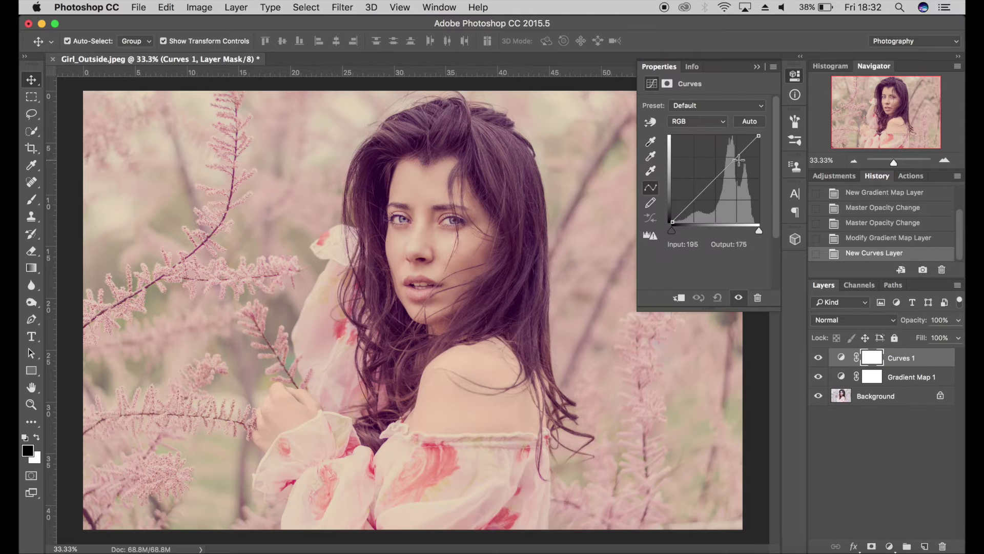
{"action": "left_click", "coordinate": [736, 155]}
{"action": "left_click_drag", "start_coordinate": [688, 206], "coordinate": [690, 207]}
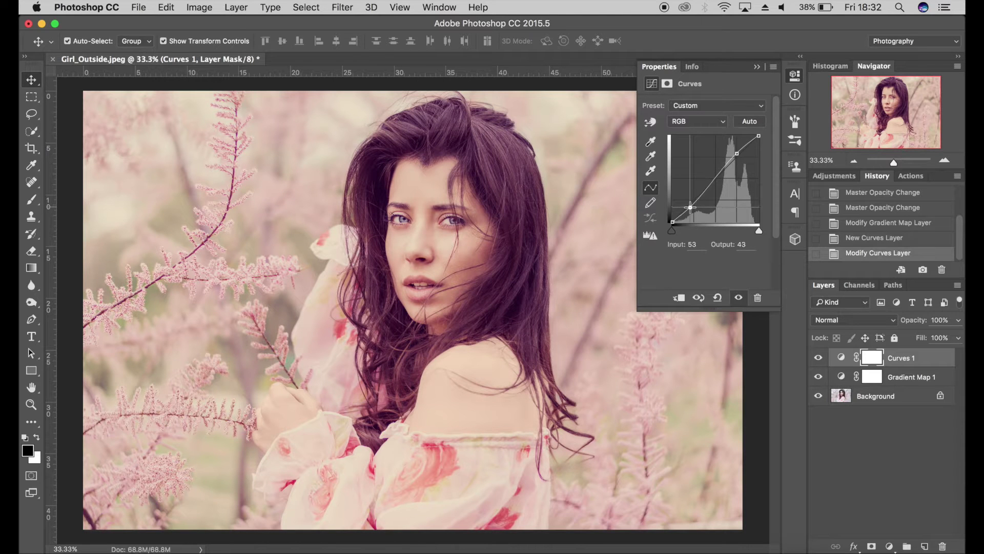
{"action": "left_click", "coordinate": [757, 67]}
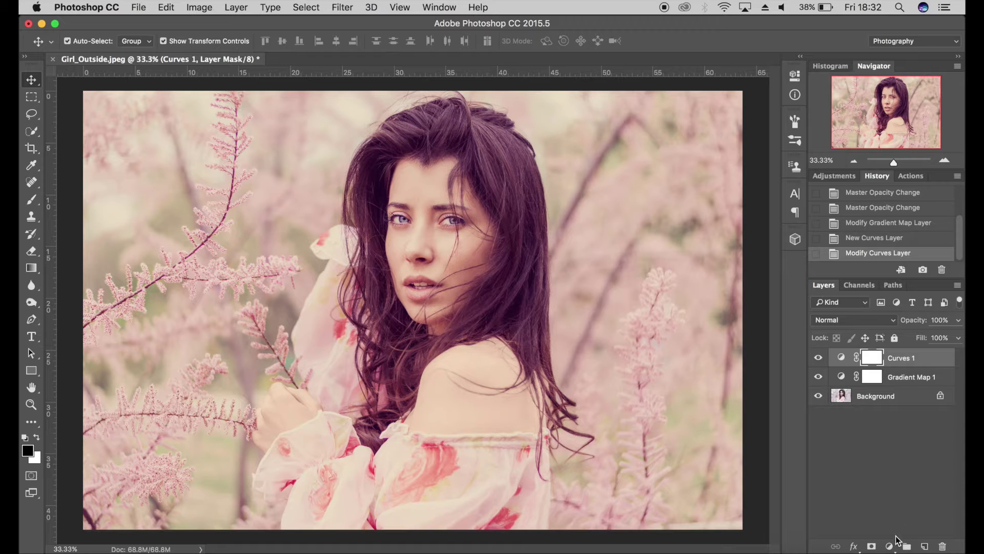
Add a second Curves layer, anchor the midtones and shadows, and lift the black point to output 39 for a faded look
{"action": "left_click", "coordinate": [890, 545]}
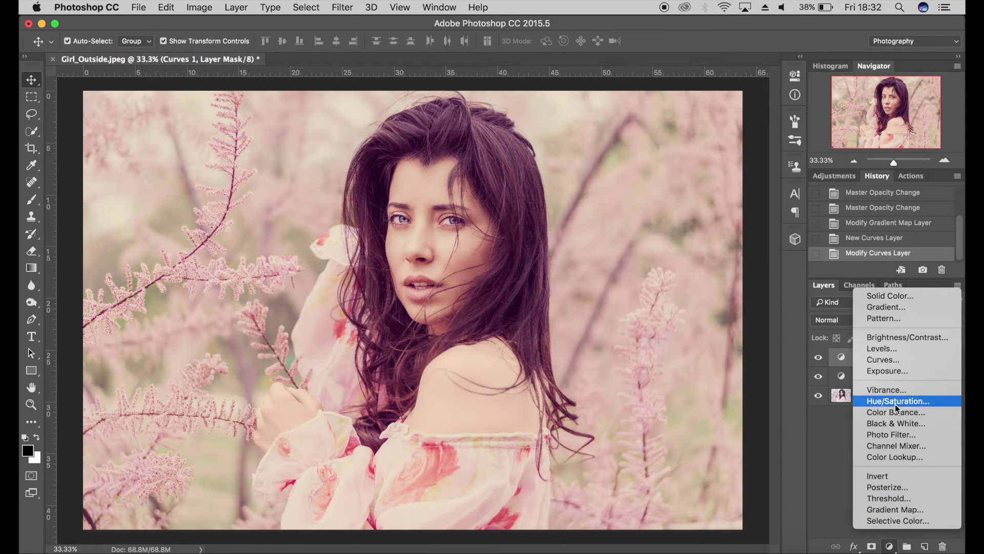
{"action": "left_click", "coordinate": [895, 360]}
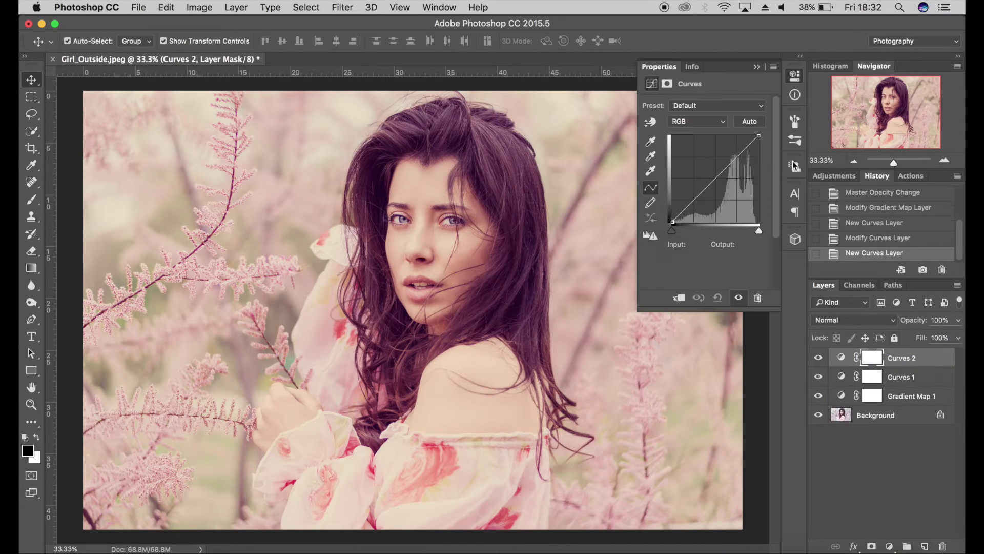
{"action": "left_click", "coordinate": [716, 178]}
{"action": "left_click", "coordinate": [692, 203]}
{"action": "left_click_drag", "start_coordinate": [672, 221], "coordinate": [664, 210]}
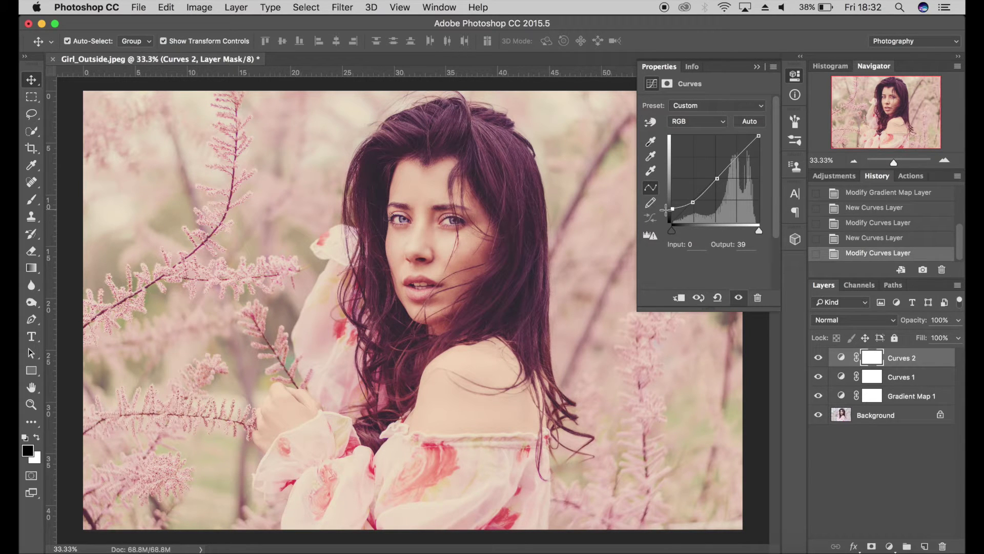
{"action": "left_click", "coordinate": [757, 67]}
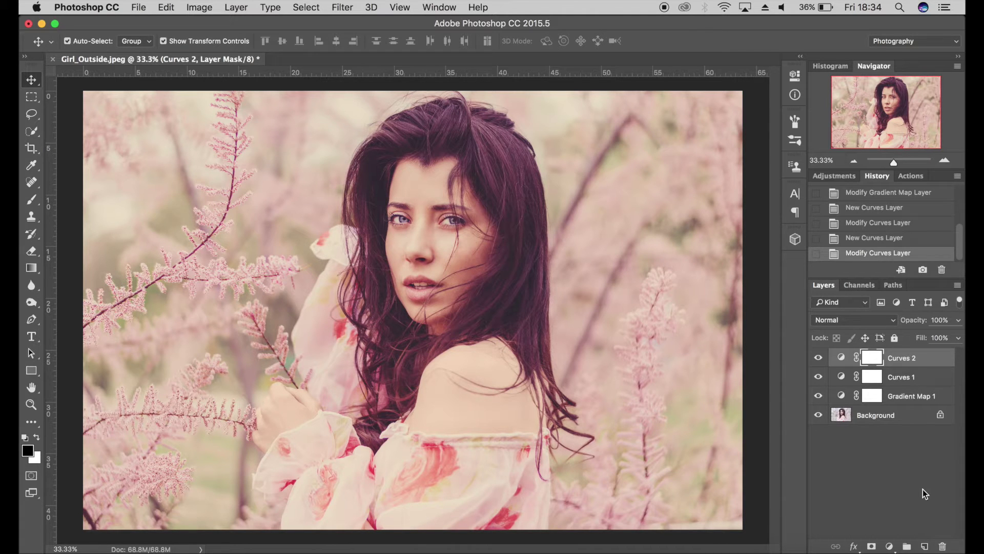
Create a new empty layer above the curves and set up the Brush tool with 100% opacity
{"action": "left_click", "coordinate": [925, 546]}
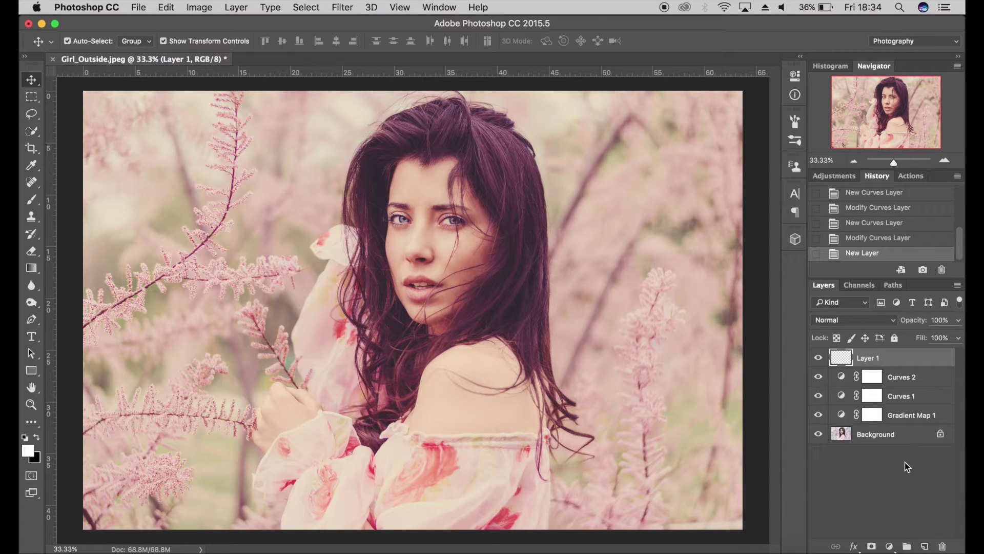
{"action": "left_click", "coordinate": [32, 200]}
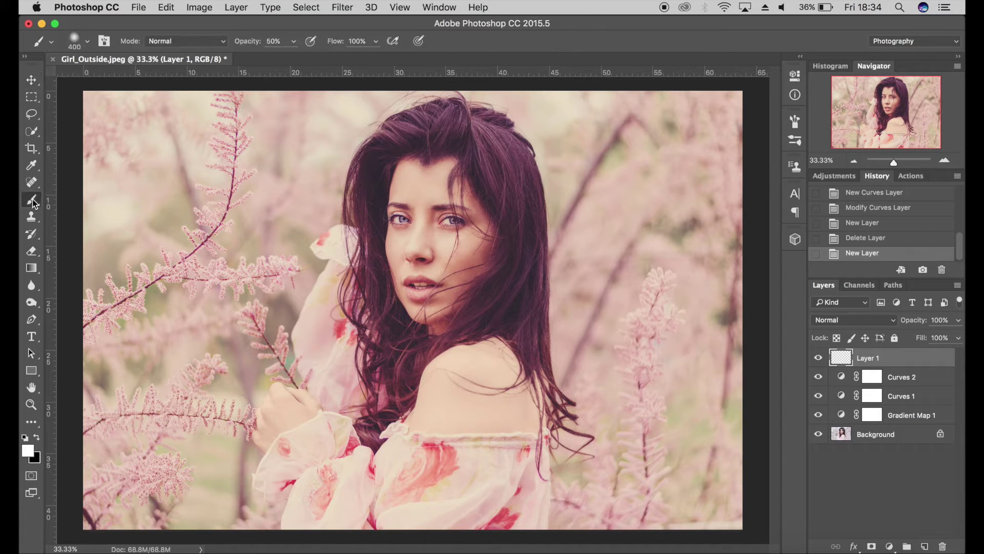
{"action": "left_click", "coordinate": [294, 42]}
{"action": "left_click_drag", "start_coordinate": [296, 54], "coordinate": [385, 55]}
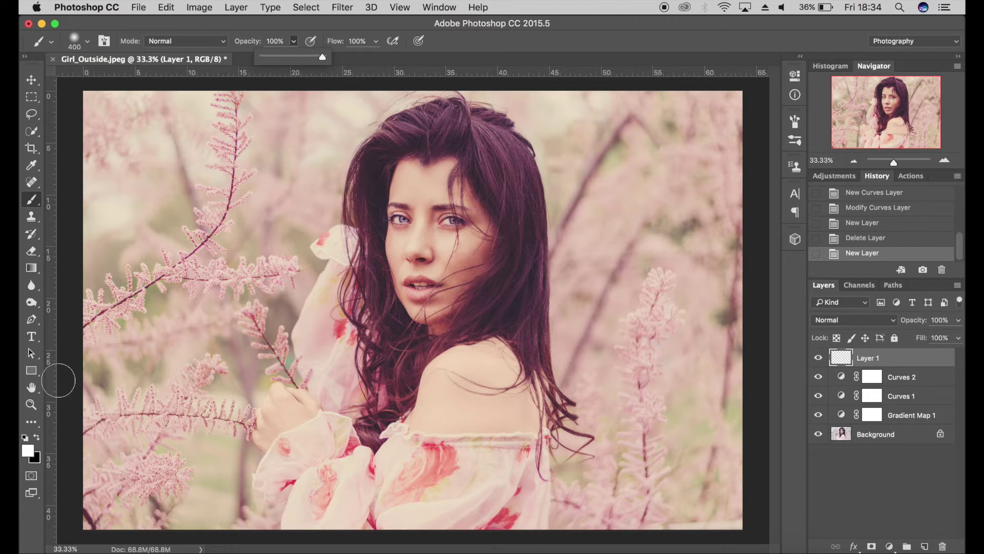
Set the foreground color to bright purple #b128ce for the brush
{"action": "left_click", "coordinate": [27, 450]}
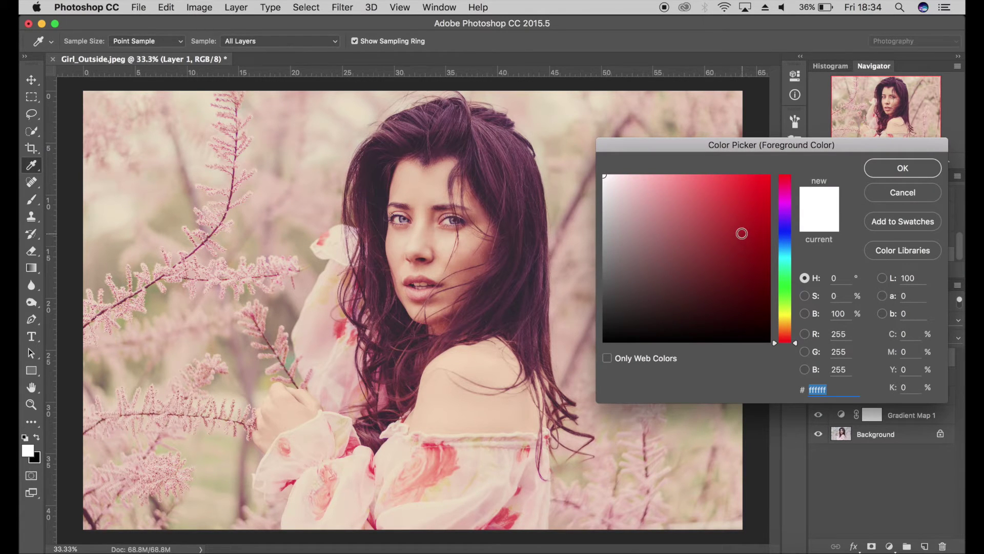
{"action": "left_click", "coordinate": [748, 232]}
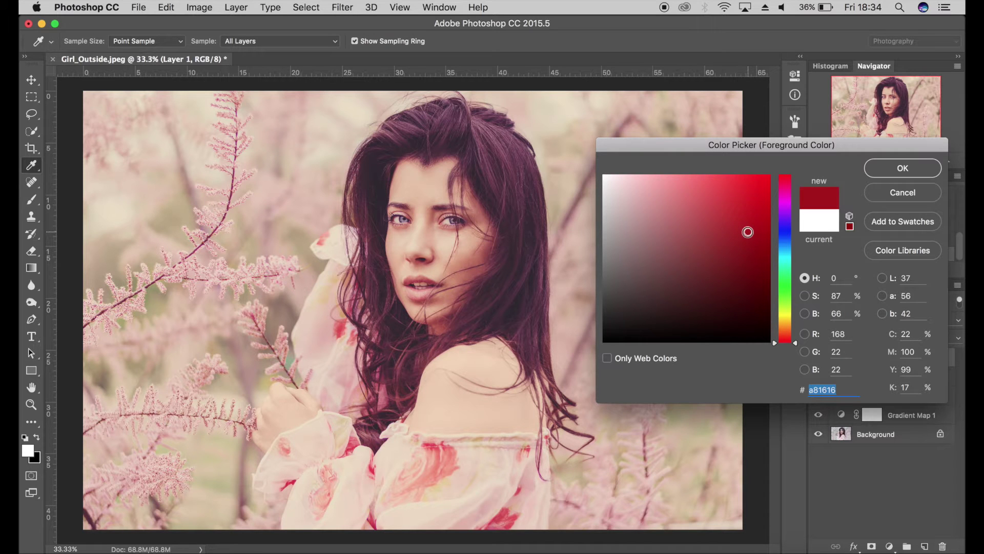
{"action": "left_click_drag", "start_coordinate": [783, 205], "coordinate": [741, 235]}
{"action": "left_click", "coordinate": [746, 228]}
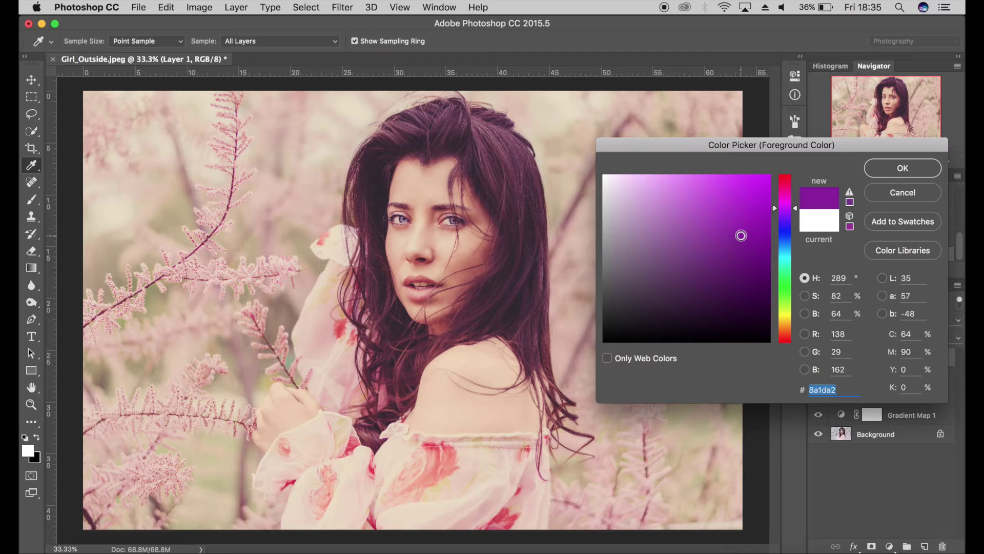
{"action": "left_click", "coordinate": [906, 172]}
{"action": "key", "text": "b"}
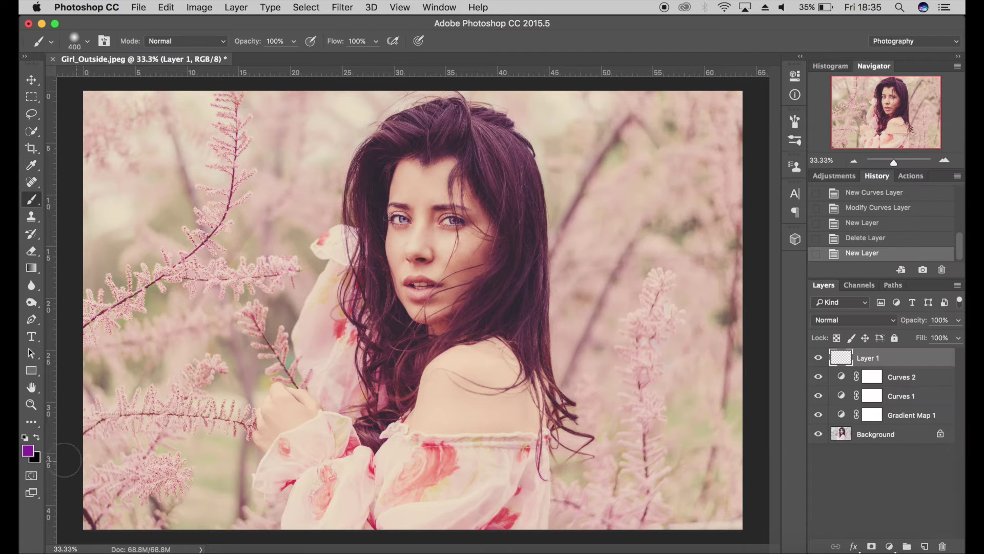
{"action": "left_click", "coordinate": [28, 451]}
{"action": "left_click", "coordinate": [738, 207]}
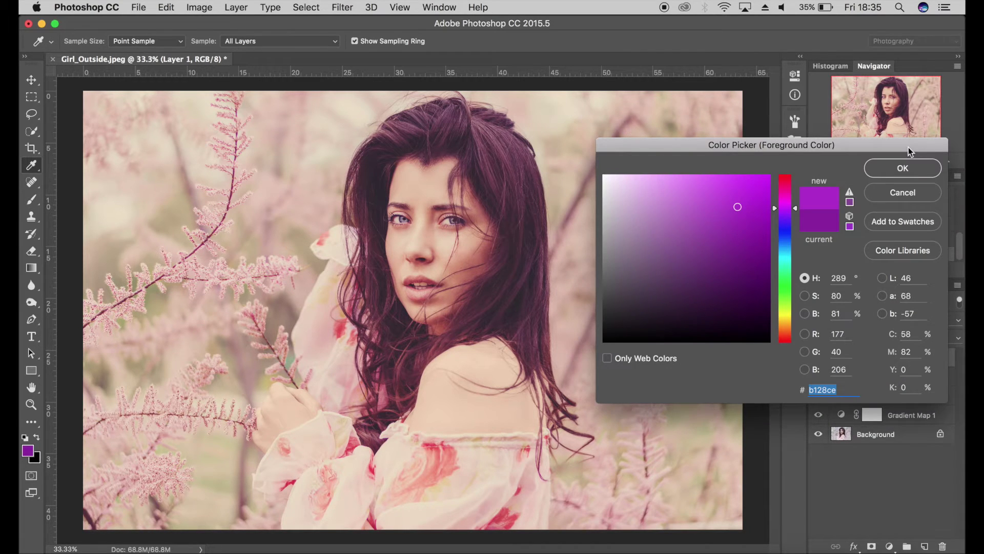
{"action": "left_click", "coordinate": [885, 173]}
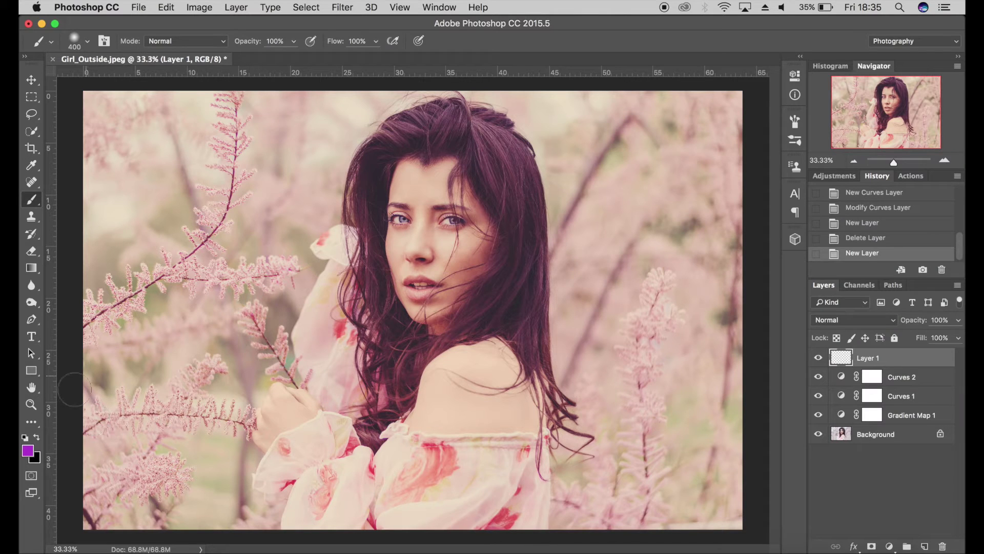
Swap the foreground and background colors, and set the new foreground color to orange #e37717
{"action": "left_click", "coordinate": [36, 436]}
{"action": "left_click", "coordinate": [28, 450]}
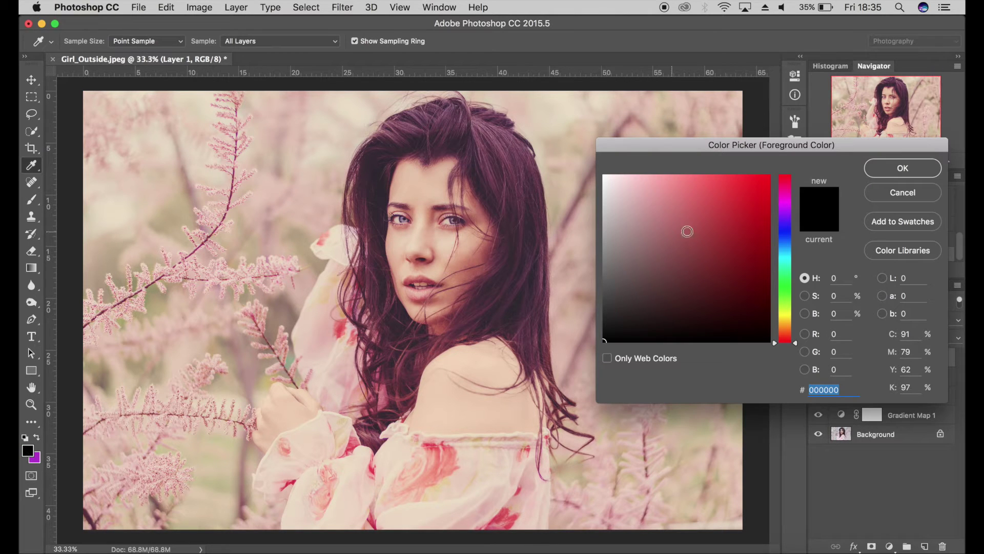
{"action": "left_click", "coordinate": [748, 204]}
{"action": "left_click", "coordinate": [786, 327]}
{"action": "left_click", "coordinate": [785, 331]}
{"action": "left_click", "coordinate": [753, 192]}
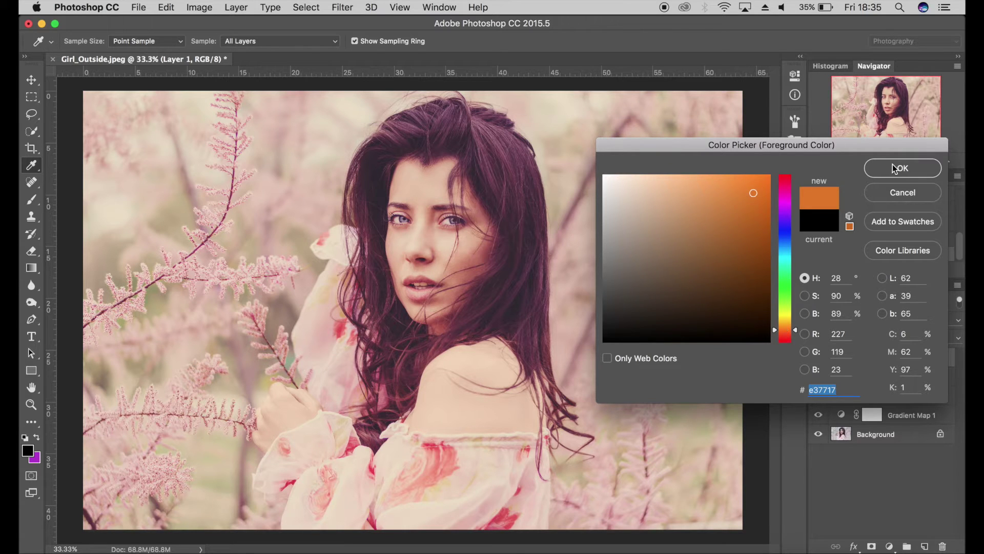
{"action": "left_click", "coordinate": [893, 168]}
Enlarge the brush to 3200 px and paint the photo's left side orange and its right side purple on Layer 1
{"action": "key", "text": "b"}
{"action": "key", "text": "super+minus"}
{"action": "key", "text": "bracketright"}
{"action": "key", "text": "bracketright"}
{"action": "key", "text": "bracketright"}
{"action": "key", "text": "bracketright"}
{"action": "key", "text": "bracketright"}
{"action": "key", "text": "bracketright"}
{"action": "key", "text": "bracketright"}
{"action": "key", "text": "bracketright"}
{"action": "key", "text": "bracketright"}
{"action": "key", "text": "bracketright"}
{"action": "key", "text": "bracketright"}
{"action": "key", "text": "bracketright"}
{"action": "key", "text": "bracketright"}
{"action": "key", "text": "bracketright"}
{"action": "key", "text": "bracketright"}
{"action": "key", "text": "bracketright"}
{"action": "key", "text": "bracketright"}
{"action": "key", "text": "bracketright"}
{"action": "key", "text": "bracketright"}
{"action": "key", "text": "bracketright"}
{"action": "key", "text": "bracketright"}
{"action": "key", "text": "bracketright"}
{"action": "key", "text": "bracketright"}
{"action": "key", "text": "bracketright"}
{"action": "key", "text": "bracketright"}
{"action": "key", "text": "bracketright"}
{"action": "key", "text": "bracketright"}
{"action": "key", "text": "bracketright"}
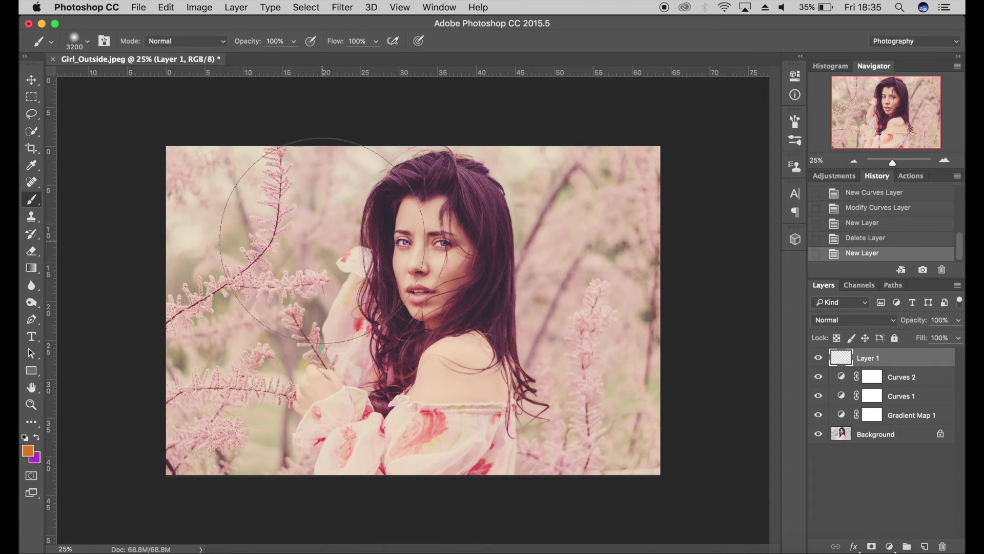
{"action": "mouse_move", "coordinate": [216, 285]}
{"action": "left_mouse_down"}
{"action": "mouse_move", "coordinate": [242, 121]}
{"action": "mouse_move", "coordinate": [209, 451]}
{"action": "mouse_move", "coordinate": [246, 77]}
{"action": "mouse_move", "coordinate": [231, 446]}
{"action": "mouse_move", "coordinate": [432, 507]}
{"action": "left_mouse_up"}
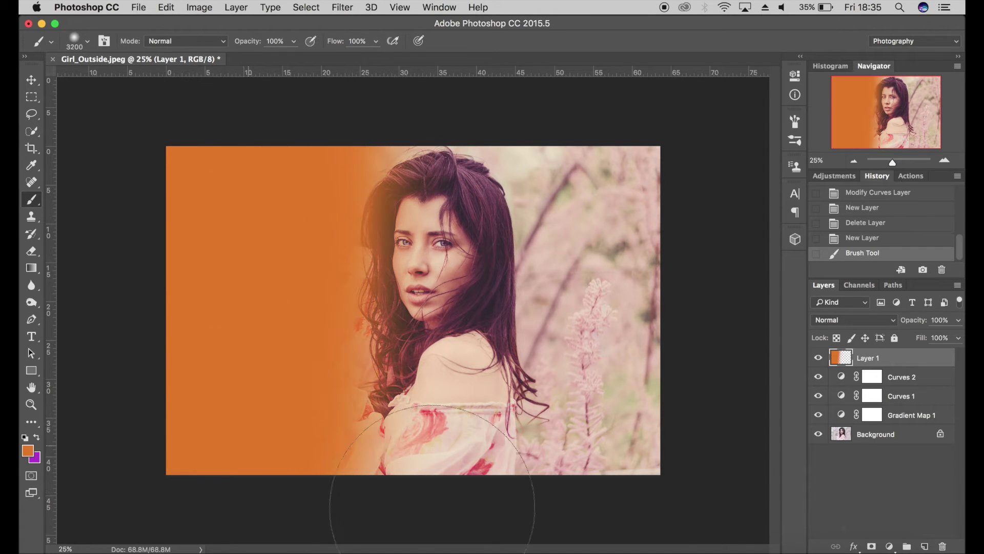
{"action": "key", "text": "x"}
{"action": "mouse_move", "coordinate": [605, 410]}
{"action": "left_mouse_down"}
{"action": "mouse_move", "coordinate": [653, 437]}
{"action": "mouse_move", "coordinate": [626, 99]}
{"action": "mouse_move", "coordinate": [494, 66]}
{"action": "mouse_move", "coordinate": [598, 417]}
{"action": "mouse_move", "coordinate": [563, 451]}
{"action": "mouse_move", "coordinate": [583, 418]}
{"action": "left_mouse_up"}
Set Layer 1's blend mode to Color Dodge and its opacity to 25%
{"action": "left_click", "coordinate": [861, 321]}
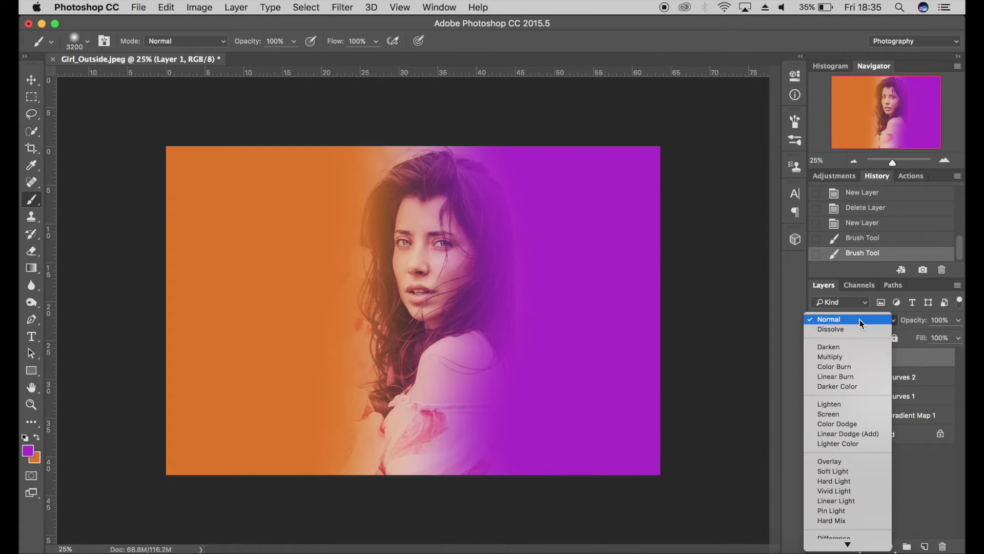
{"action": "left_click", "coordinate": [859, 425]}
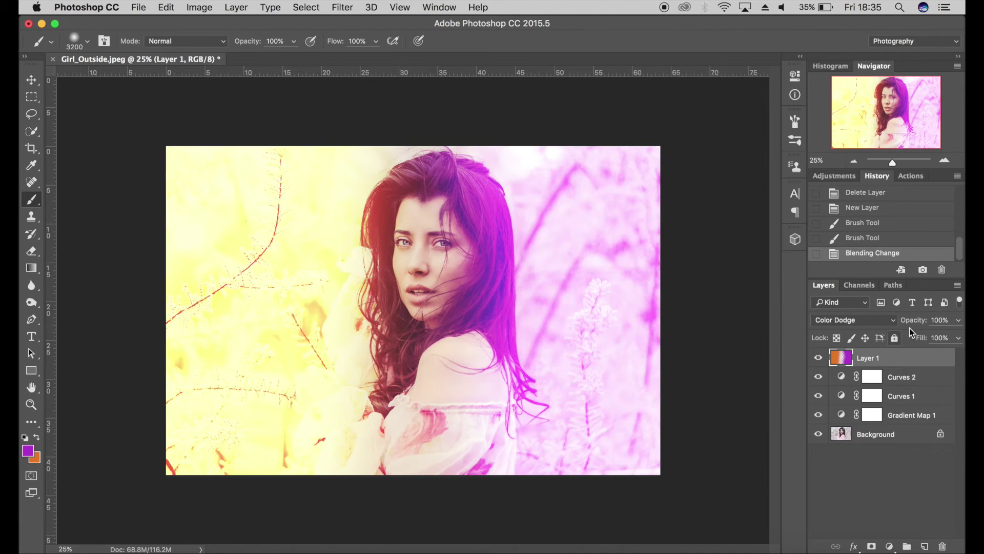
{"action": "left_click", "coordinate": [941, 320]}
{"action": "type", "text": "25"}
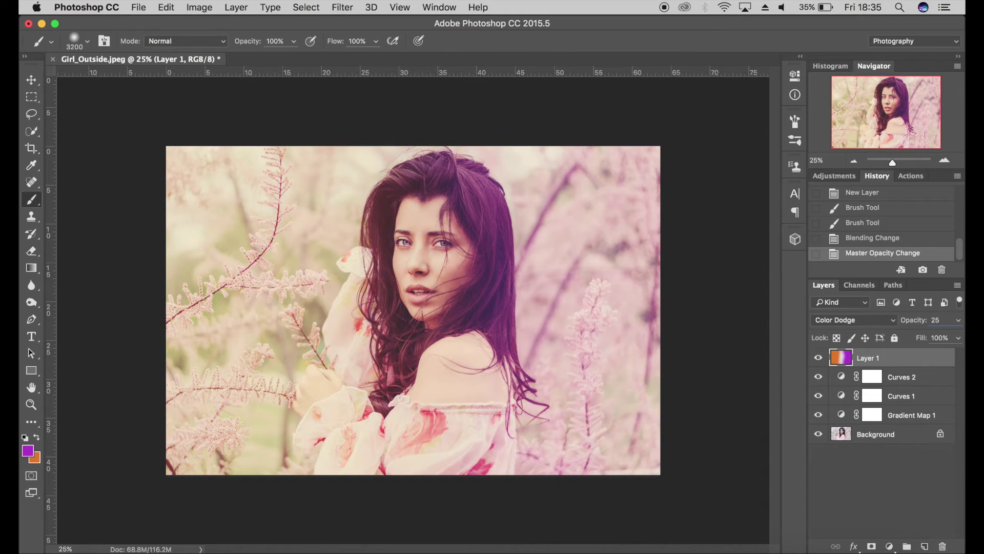
Lower Layer 1's opacity to 10%, comparing the photo with and without the layer before and after the change
{"action": "left_click", "coordinate": [819, 359]}
{"action": "left_click", "coordinate": [820, 360]}
{"action": "left_click", "coordinate": [820, 359]}
{"action": "left_click", "coordinate": [819, 359]}
{"action": "left_click", "coordinate": [946, 319]}
{"action": "type", "text": "10"}
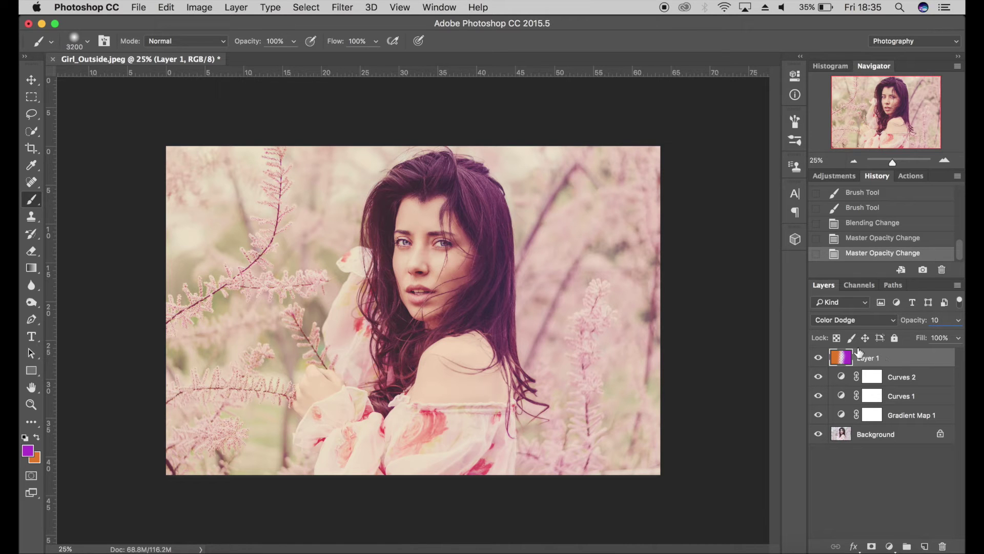
{"action": "left_click", "coordinate": [820, 360]}
{"action": "left_click", "coordinate": [820, 360]}
{"action": "left_click", "coordinate": [820, 360]}
{"action": "left_click", "coordinate": [819, 358]}
Try other color placements on Layer 1 by painting orange across the lower area and purple over the left side
{"action": "left_click", "coordinate": [510, 483]}
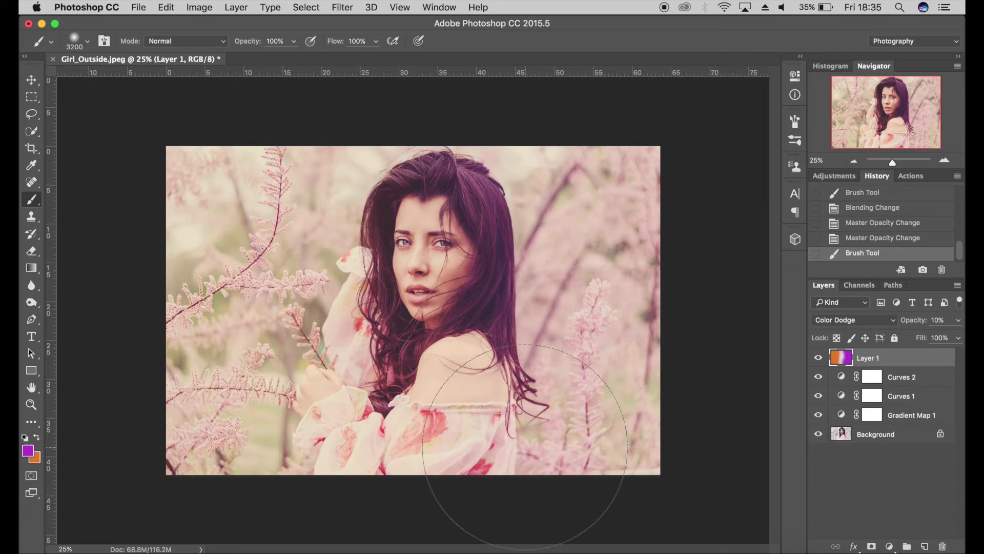
{"action": "key", "text": "x"}
{"action": "left_click_drag", "start_coordinate": [508, 448], "coordinate": [328, 451]}
{"action": "left_click", "coordinate": [310, 453]}
{"action": "key", "text": "x"}
{"action": "left_click", "coordinate": [301, 128]}
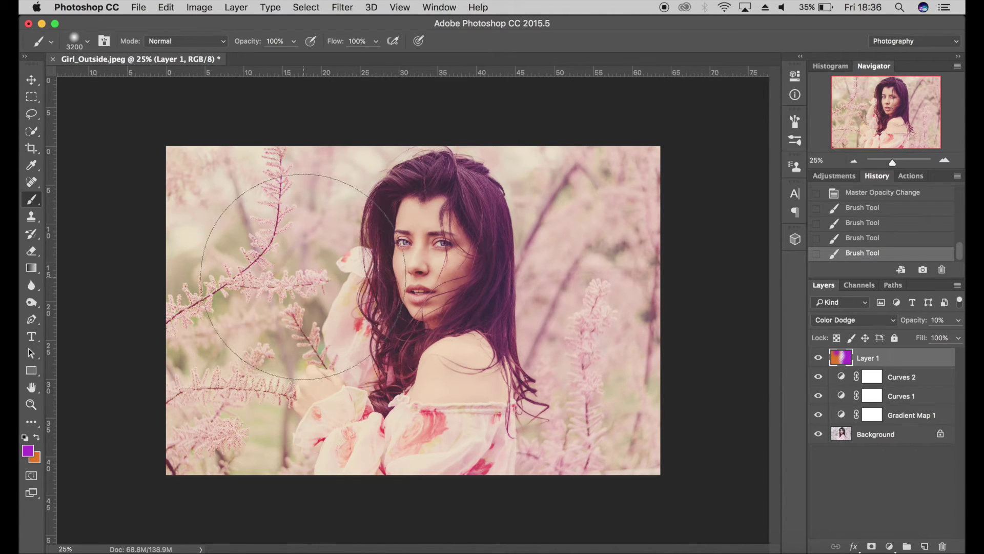
{"action": "left_click", "coordinate": [301, 380]}
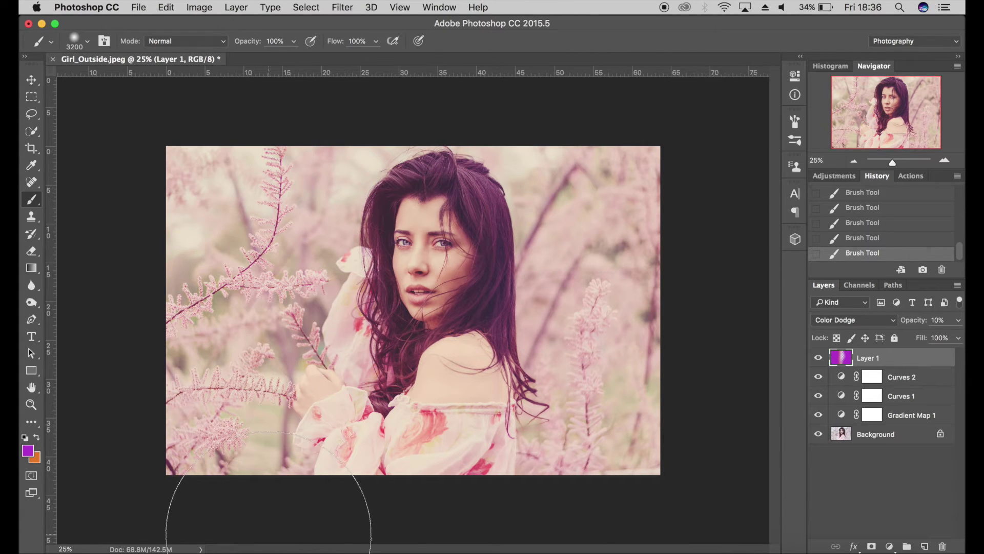
Repaint Layer 1 so that orange covers the photo's left part and purple covers its right part
{"action": "key", "text": "x"}
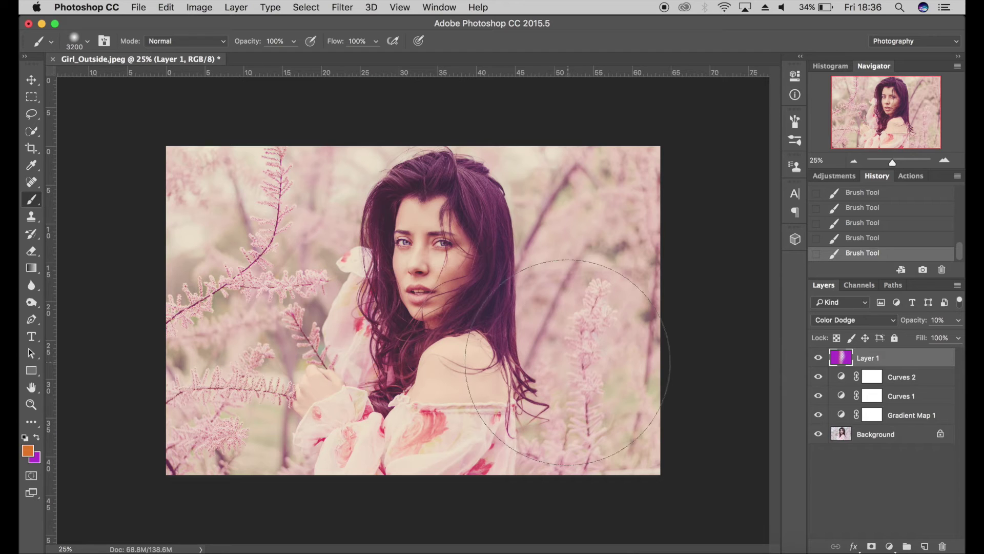
{"action": "mouse_move", "coordinate": [564, 303]}
{"action": "left_mouse_down"}
{"action": "mouse_move", "coordinate": [582, 275]}
{"action": "mouse_move", "coordinate": [597, 143]}
{"action": "mouse_move", "coordinate": [615, 417]}
{"action": "mouse_move", "coordinate": [577, 481]}
{"action": "mouse_move", "coordinate": [681, 241]}
{"action": "mouse_move", "coordinate": [560, 110]}
{"action": "mouse_move", "coordinate": [687, 462]}
{"action": "left_mouse_up"}
{"action": "key", "text": "x"}
{"action": "key", "text": "x"}
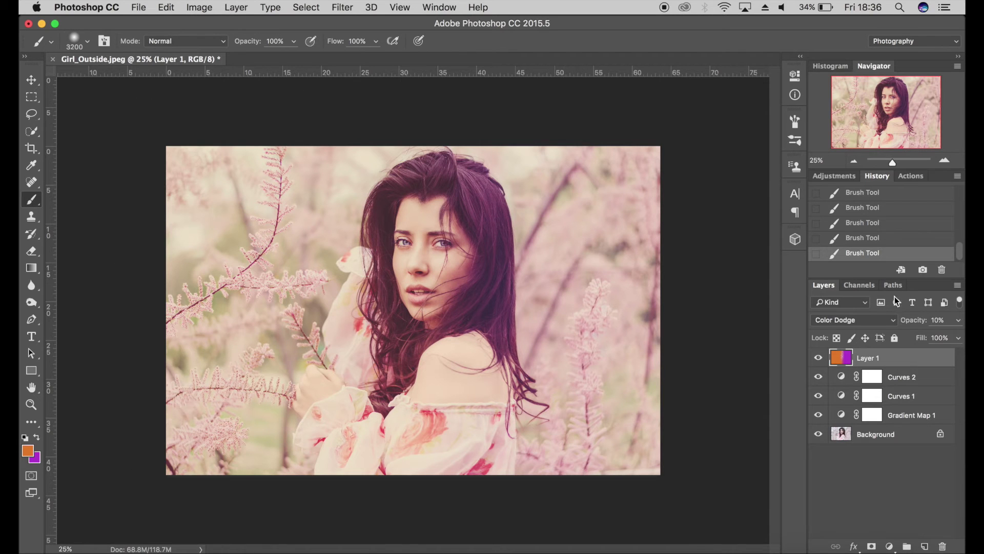
Erase Layer 1's color over the woman with a soft round 1400 px Eraser at 50% opacity
{"action": "left_click", "coordinate": [903, 419], "text": "shift"}
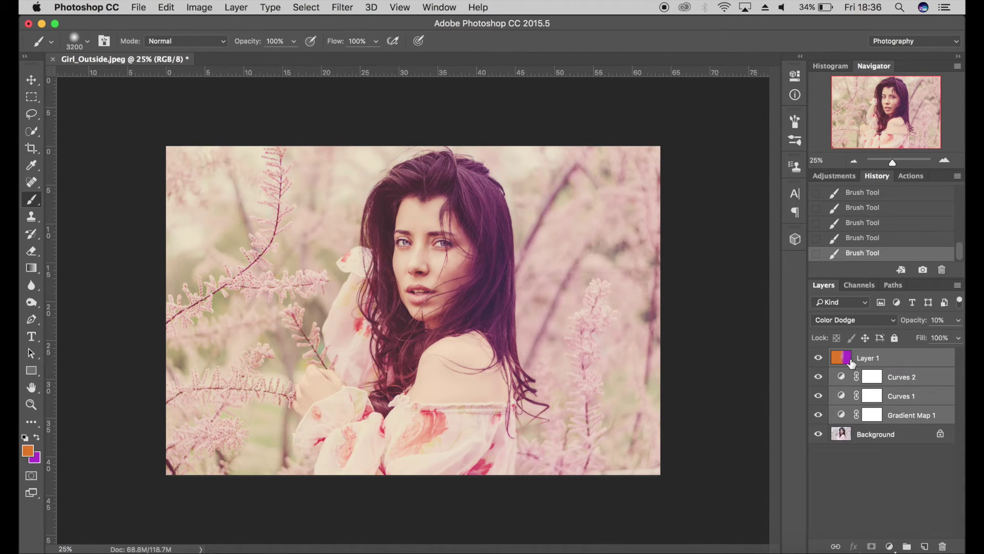
{"action": "left_click", "coordinate": [851, 362]}
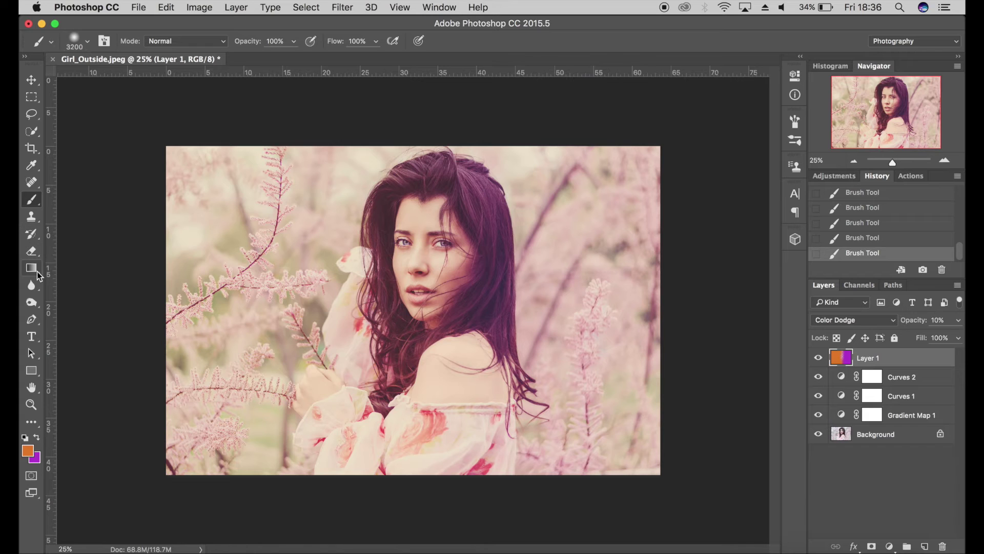
{"action": "left_click", "coordinate": [32, 255]}
{"action": "key", "text": "bracketright"}
{"action": "key", "text": "bracketright"}
{"action": "key", "text": "bracketright"}
{"action": "key", "text": "bracketright"}
{"action": "key", "text": "bracketright"}
{"action": "key", "text": "bracketright"}
{"action": "key", "text": "bracketright"}
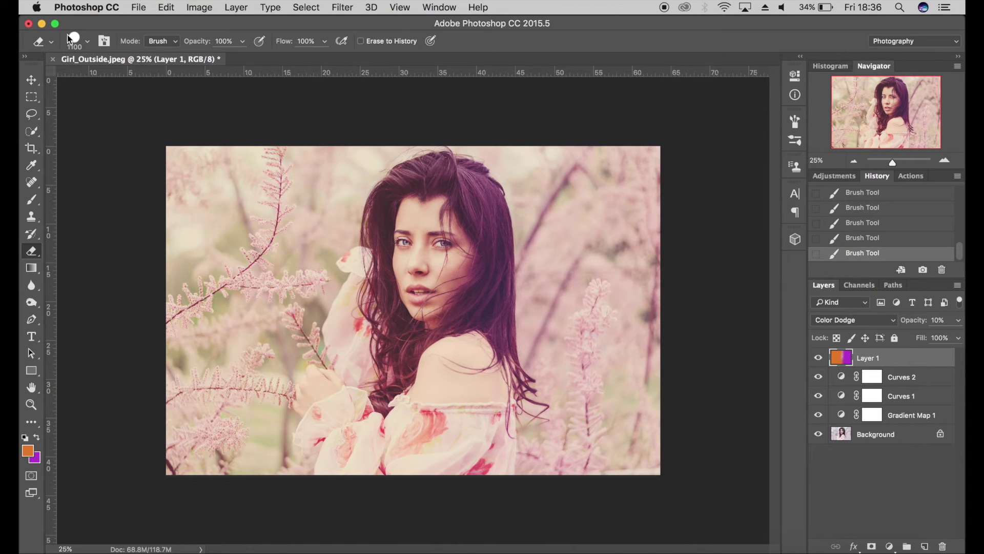
{"action": "left_click", "coordinate": [87, 41]}
{"action": "double_click", "coordinate": [46, 168]}
{"action": "key", "text": "bracketright"}
{"action": "key", "text": "bracketright"}
{"action": "key", "text": "bracketright"}
{"action": "key", "text": "5"}
{"action": "mouse_move", "coordinate": [436, 262]}
{"action": "left_mouse_down"}
{"action": "mouse_move", "coordinate": [426, 309]}
{"action": "mouse_move", "coordinate": [435, 266]}
{"action": "mouse_move", "coordinate": [443, 295]}
{"action": "mouse_move", "coordinate": [421, 216]}
{"action": "mouse_move", "coordinate": [442, 244]}
{"action": "mouse_move", "coordinate": [431, 338]}
{"action": "mouse_move", "coordinate": [409, 293]}
{"action": "mouse_move", "coordinate": [416, 287]}
{"action": "mouse_move", "coordinate": [433, 411]}
{"action": "mouse_move", "coordinate": [397, 473]}
{"action": "mouse_move", "coordinate": [396, 302]}
{"action": "mouse_move", "coordinate": [429, 243]}
{"action": "mouse_move", "coordinate": [442, 266]}
{"action": "mouse_move", "coordinate": [433, 353]}
{"action": "mouse_move", "coordinate": [427, 252]}
{"action": "mouse_move", "coordinate": [425, 226]}
{"action": "left_mouse_up"}
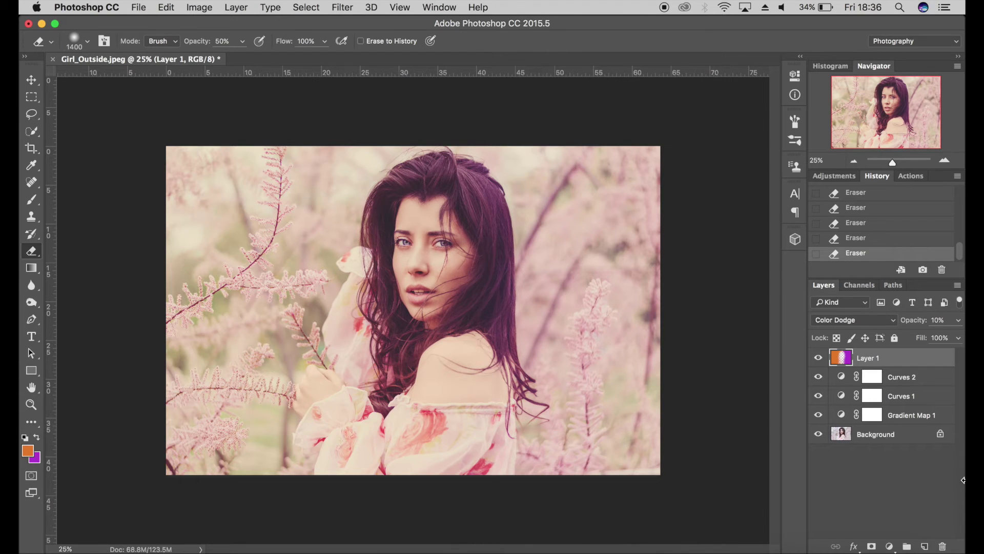
Duplicate the Background layer and render a 50-300mm Zoom lens flare at 134% brightness in the copy's upper-left corner
{"action": "left_click", "coordinate": [901, 442]}
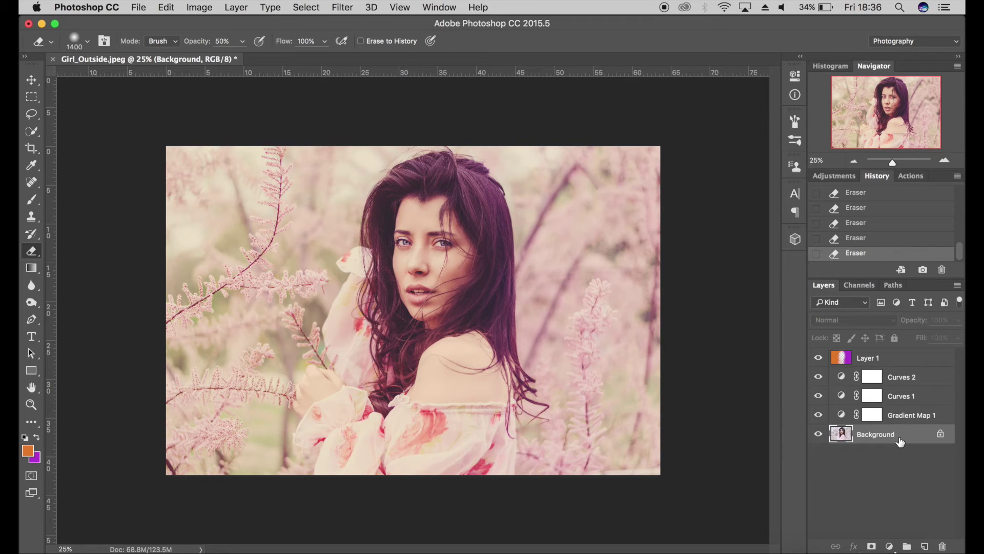
{"action": "key", "text": "super+j"}
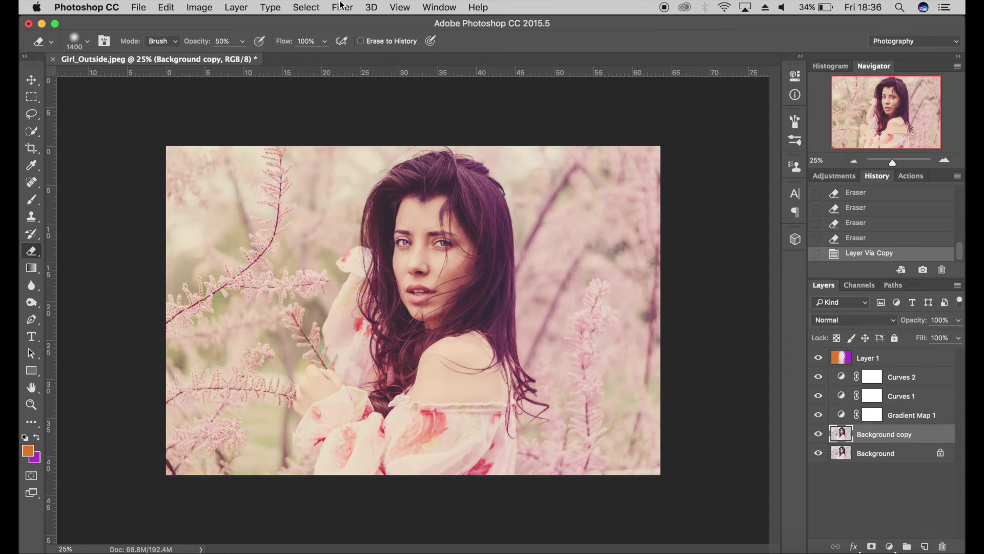
{"action": "left_click", "coordinate": [342, 7]}
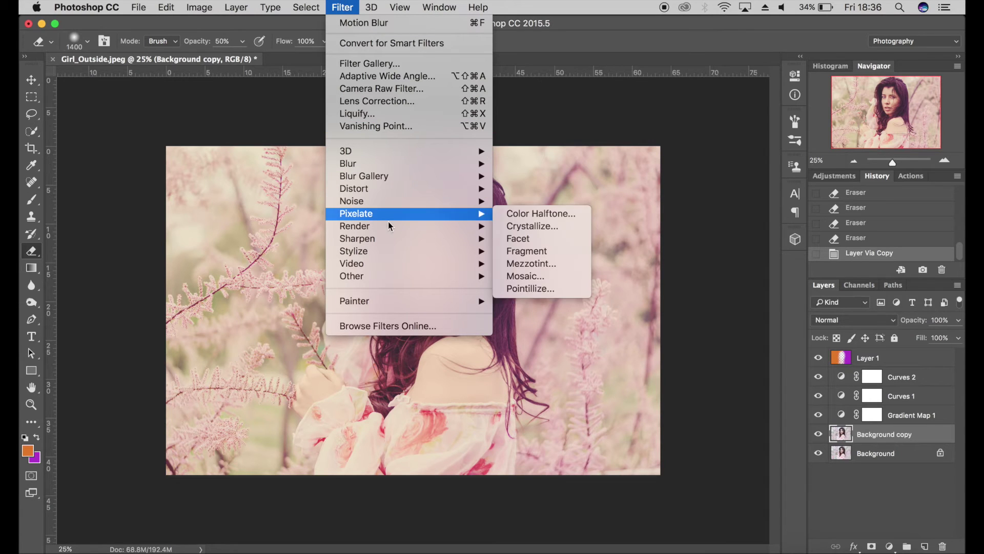
{"action": "mouse_move", "coordinate": [414, 228]}
{"action": "left_click", "coordinate": [541, 312]}
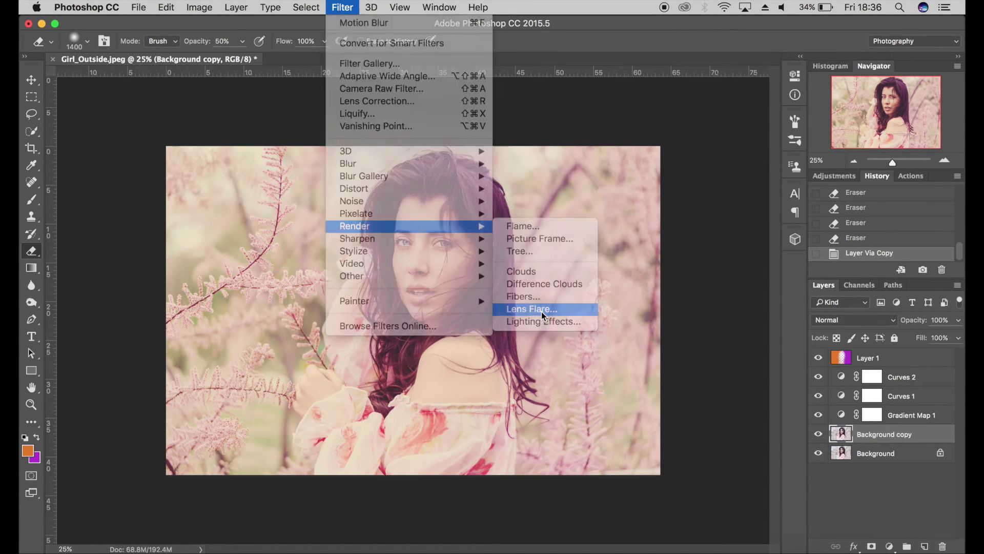
{"action": "left_click_drag", "start_coordinate": [381, 182], "coordinate": [353, 170]}
{"action": "left_click_drag", "start_coordinate": [409, 334], "coordinate": [418, 333]}
{"action": "left_click", "coordinate": [366, 368]}
{"action": "left_click", "coordinate": [364, 379]}
{"action": "left_click", "coordinate": [363, 391]}
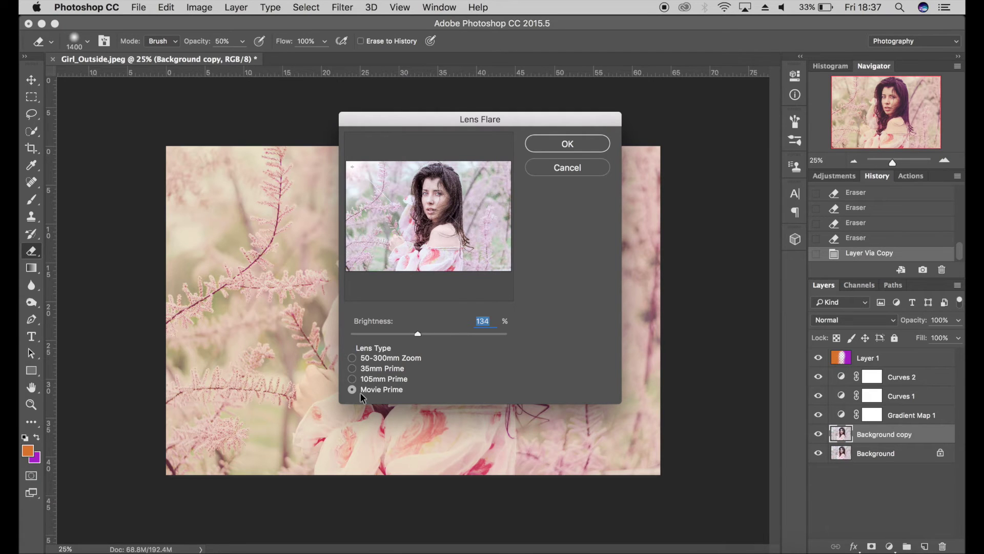
{"action": "left_click", "coordinate": [366, 359]}
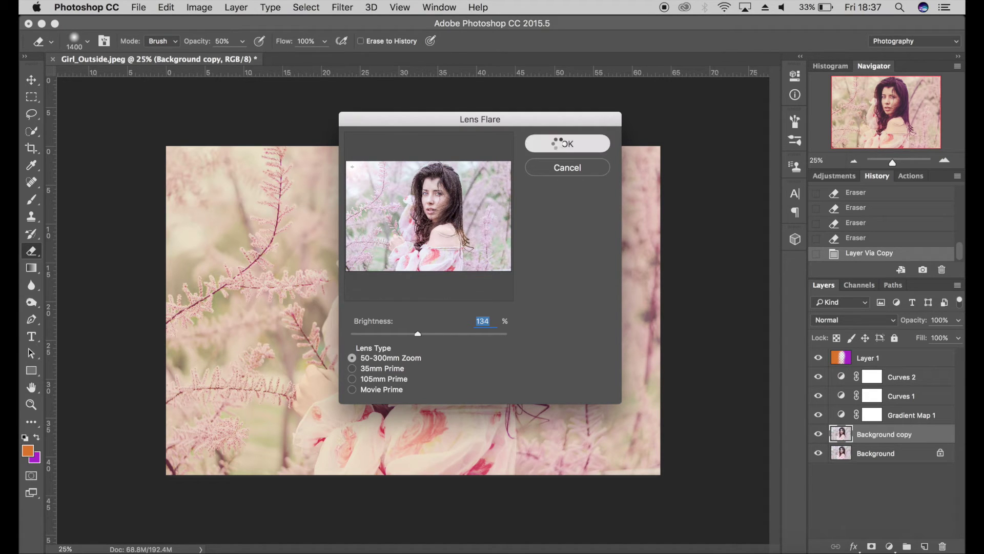
{"action": "left_click", "coordinate": [559, 145]}
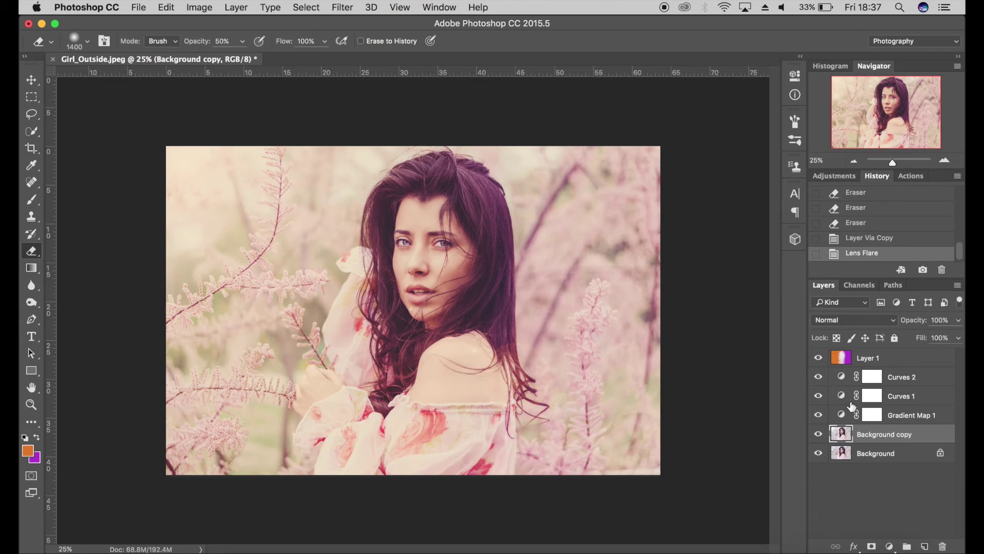
Compare the photo with and without the flare, group all layers above the Background, and check the before and after
{"action": "left_click", "coordinate": [819, 435]}
{"action": "left_click", "coordinate": [818, 435]}
{"action": "left_click", "coordinate": [818, 435]}
{"action": "left_click", "coordinate": [818, 435]}
{"action": "left_click", "coordinate": [882, 364], "text": "shift"}
{"action": "key", "text": "super+g"}
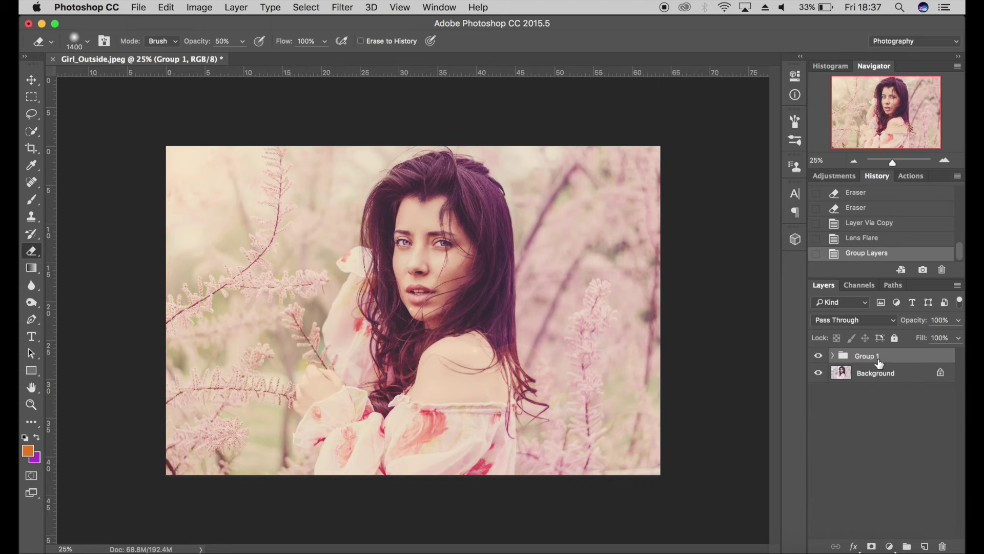
{"action": "left_click", "coordinate": [818, 355]}
{"action": "left_click", "coordinate": [819, 356]}
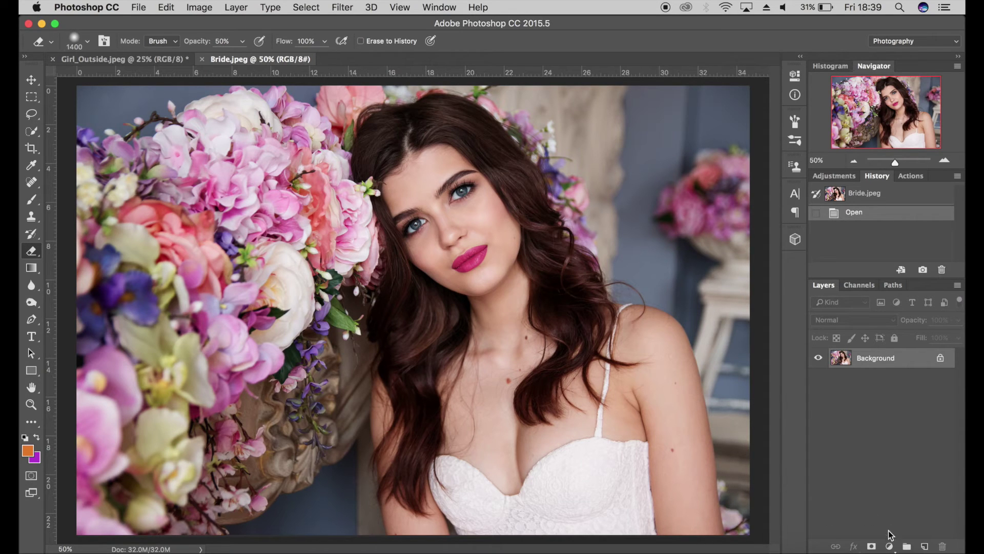
Add a reversed purple-to-orange Gradient Map layer to Bride.jpeg and set its opacity to 30%
{"action": "left_click", "coordinate": [889, 546]}
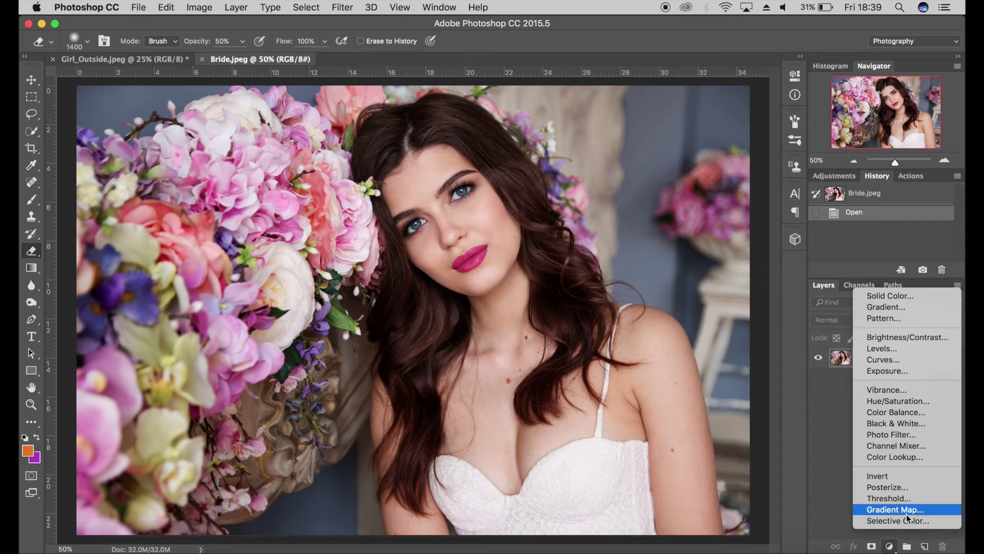
{"action": "left_click", "coordinate": [924, 509]}
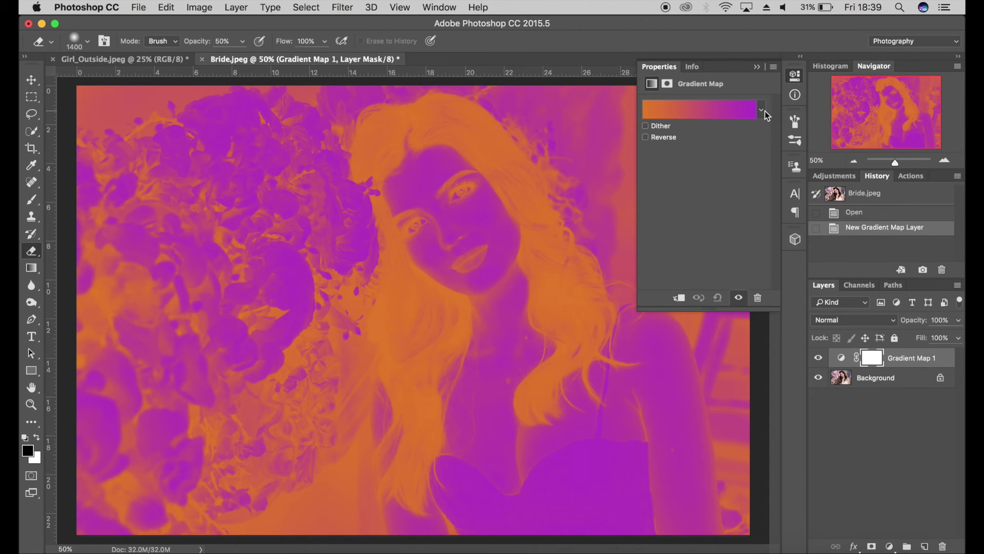
{"action": "left_click", "coordinate": [660, 137]}
{"action": "left_click", "coordinate": [709, 109]}
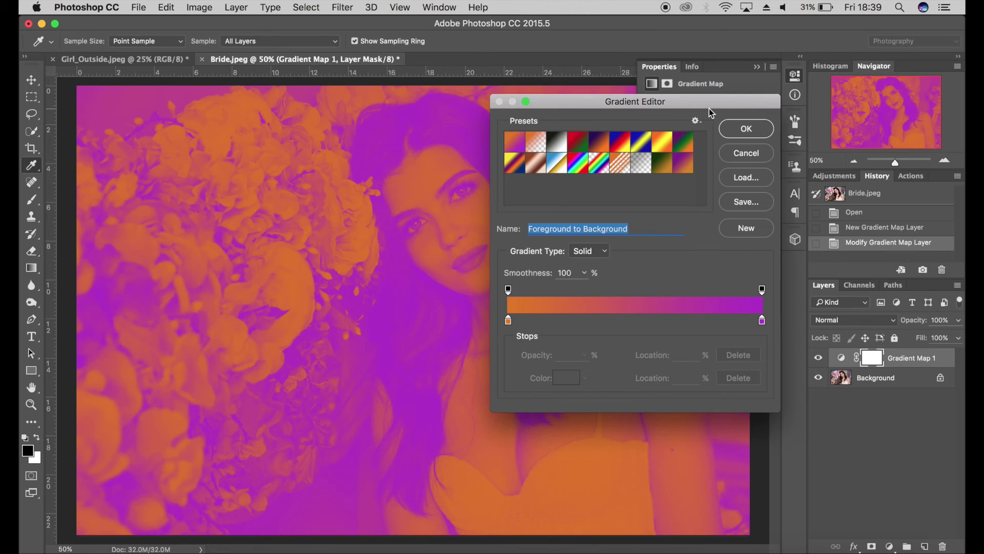
{"action": "left_click", "coordinate": [749, 151]}
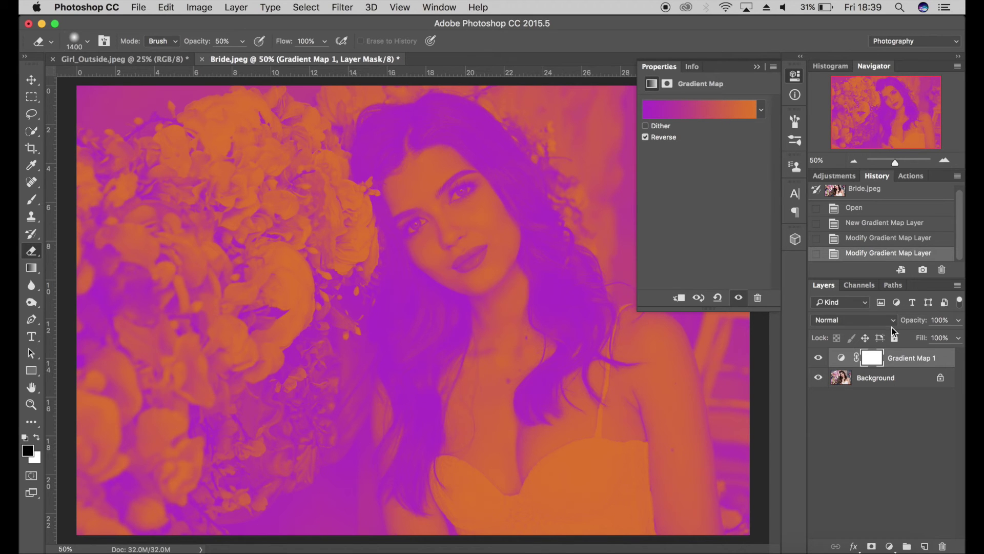
{"action": "left_click", "coordinate": [946, 322]}
{"action": "type", "text": "30"}
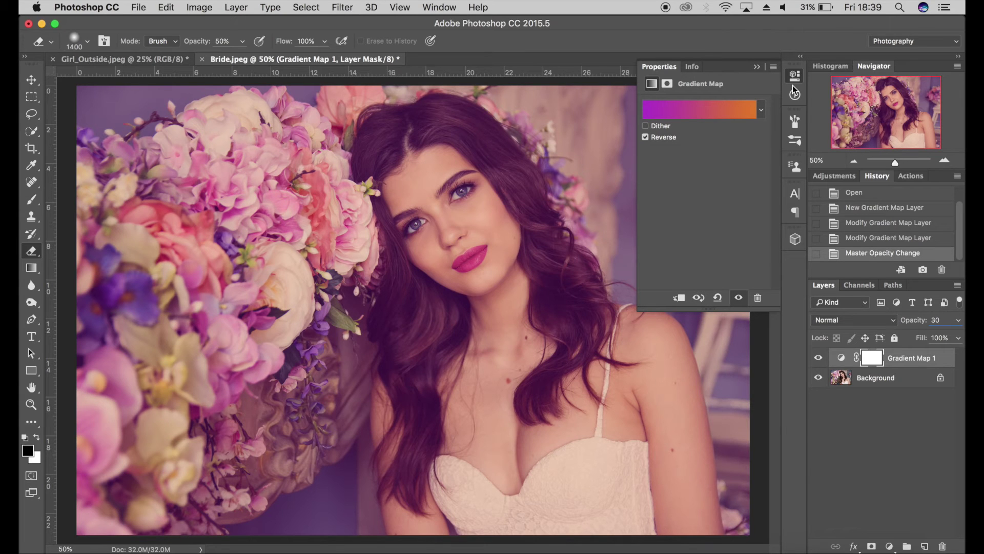
{"action": "left_click", "coordinate": [756, 66]}
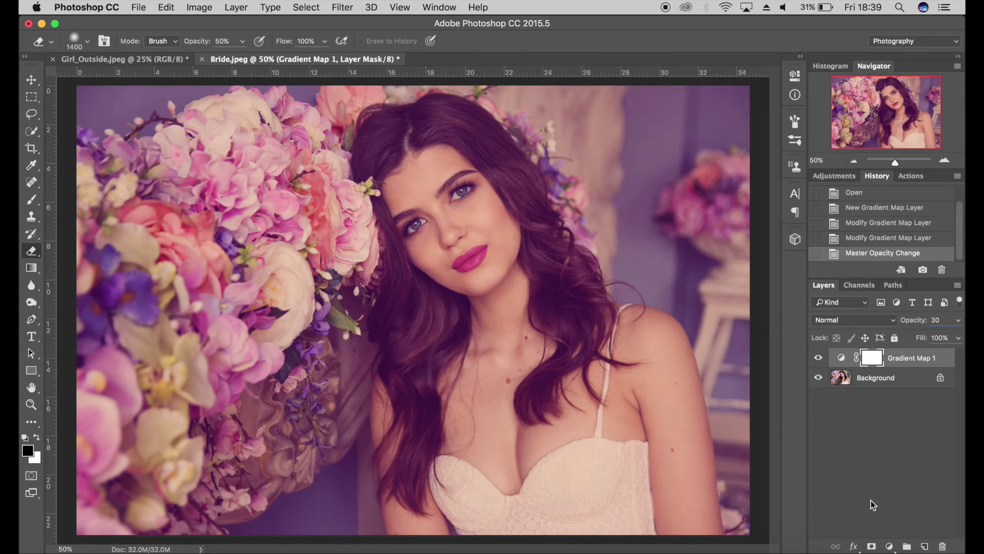
Add a Curves layer with a slight S-curve, lowering the shadows and raising the highlights from input 195 to output 207
{"action": "left_click", "coordinate": [888, 545]}
{"action": "left_click", "coordinate": [882, 359]}
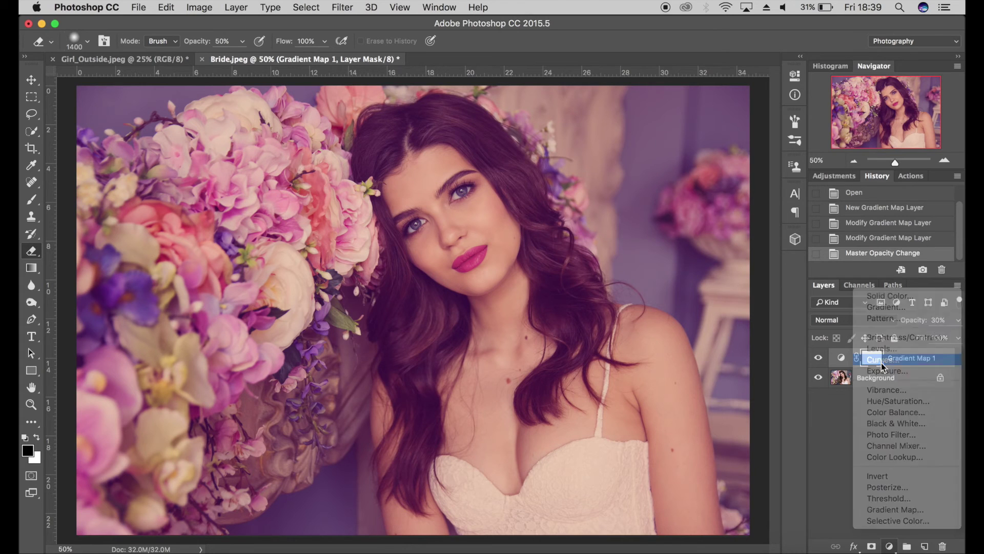
{"action": "left_click_drag", "start_coordinate": [735, 159], "coordinate": [735, 153]}
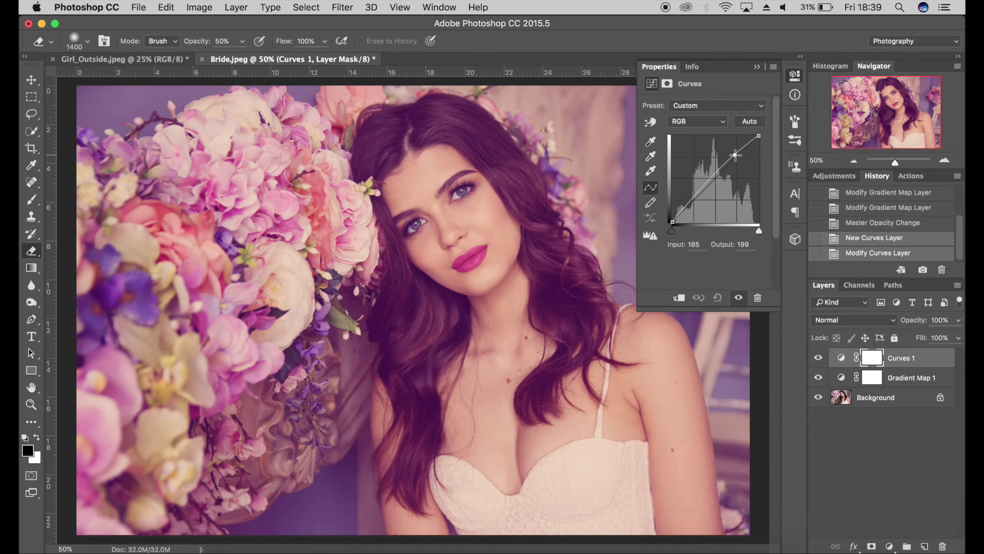
{"action": "left_click_drag", "start_coordinate": [689, 204], "coordinate": [689, 208]}
{"action": "left_click", "coordinate": [736, 152]}
{"action": "left_click_drag", "start_coordinate": [735, 152], "coordinate": [738, 152]}
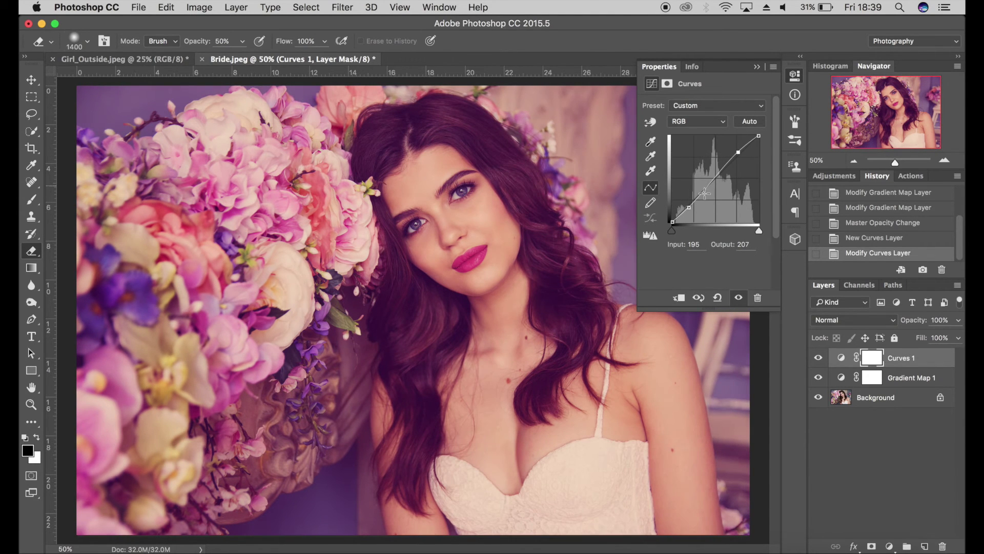
Fine-tune the shadow point on the first Curves layer's curve and deselect the layer
{"action": "left_click", "coordinate": [689, 208]}
{"action": "left_click_drag", "start_coordinate": [688, 207], "coordinate": [689, 207]}
{"action": "left_click", "coordinate": [901, 467]}
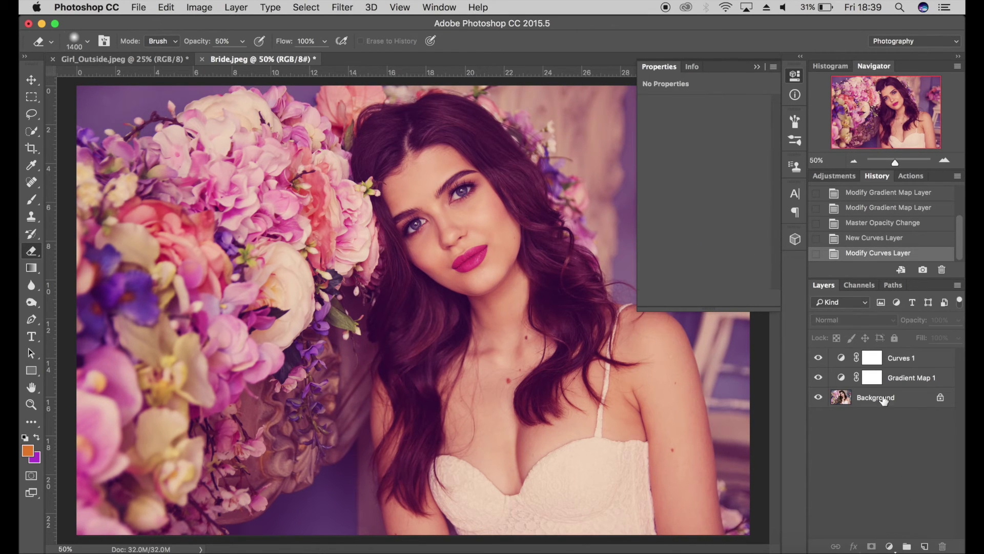
{"action": "left_click", "coordinate": [757, 67]}
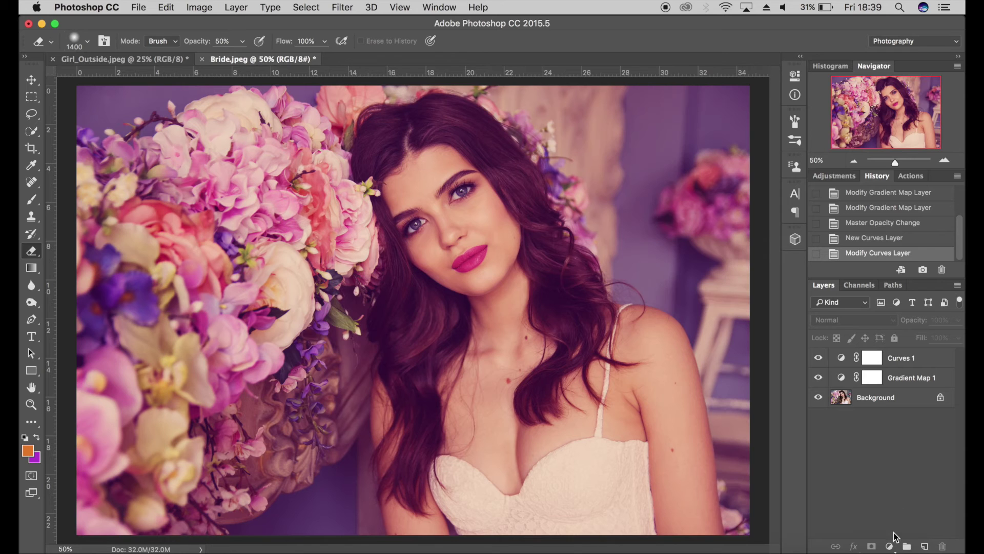
Add a second Curves layer, anchor the midtones and the shadows at 64, and raise the black point to output 29
{"action": "left_click", "coordinate": [891, 546]}
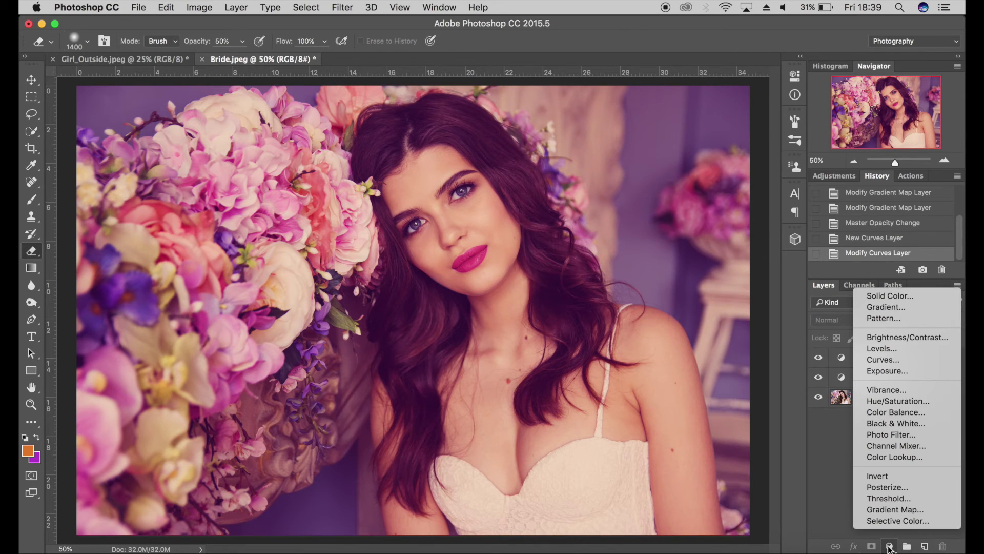
{"action": "left_click", "coordinate": [891, 360]}
{"action": "left_click", "coordinate": [717, 177]}
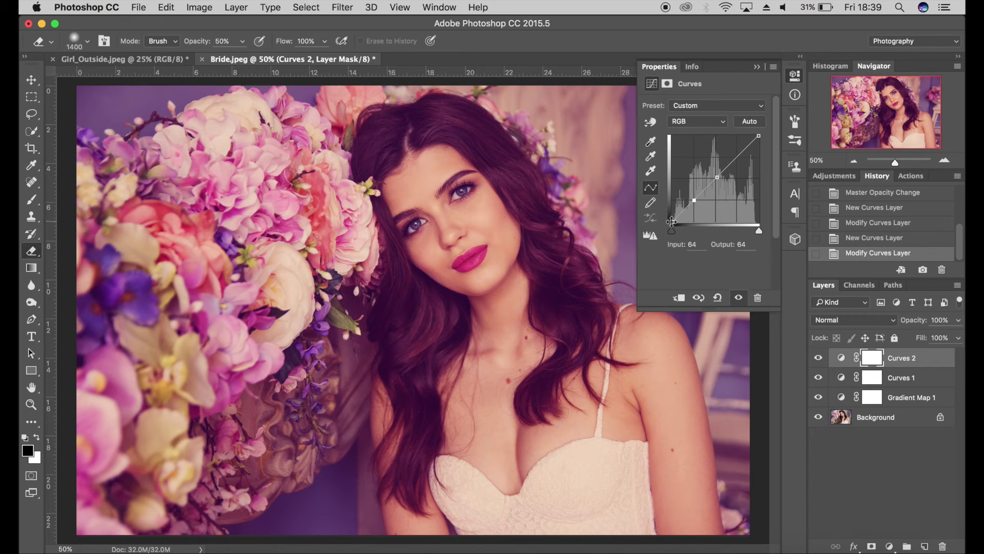
{"action": "left_click_drag", "start_coordinate": [672, 222], "coordinate": [665, 213]}
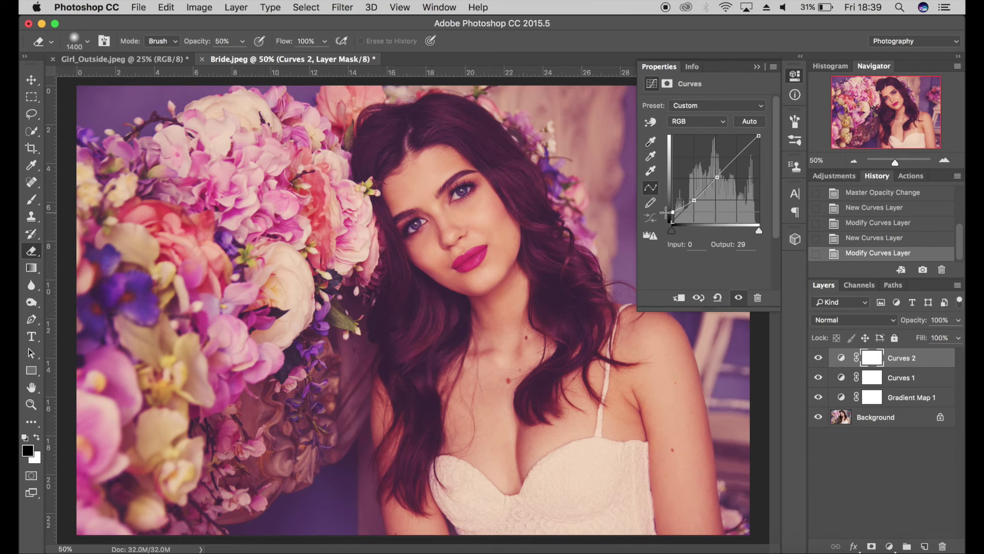
{"action": "left_click", "coordinate": [758, 66]}
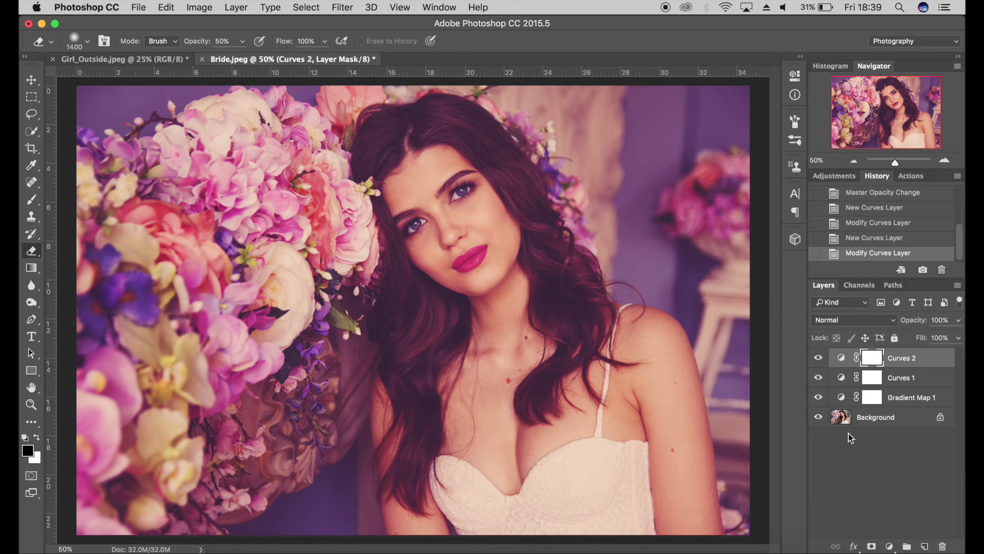
Create a new layer and paint purple over the flowers beside the bride with a large soft brush
{"action": "left_click", "coordinate": [926, 547]}
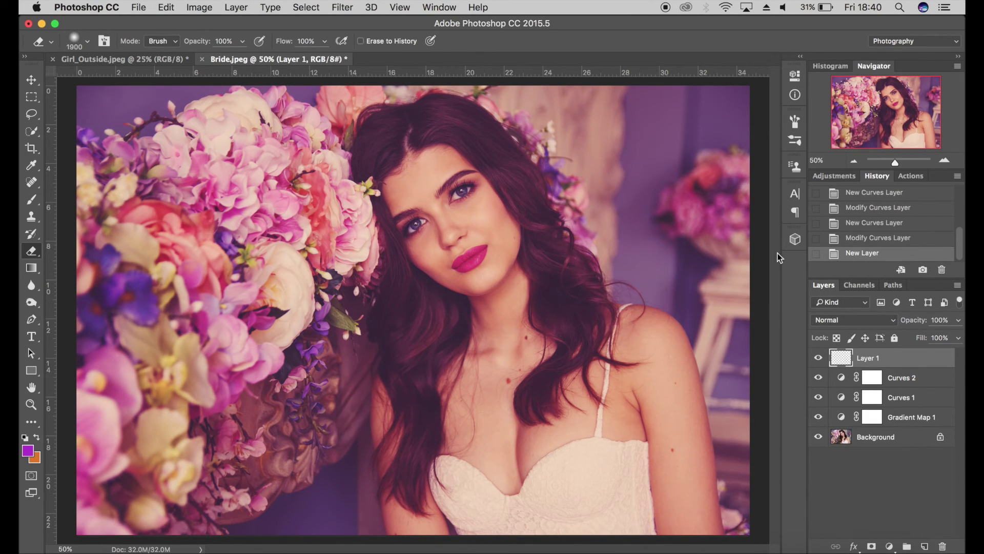
{"action": "left_click", "coordinate": [31, 201]}
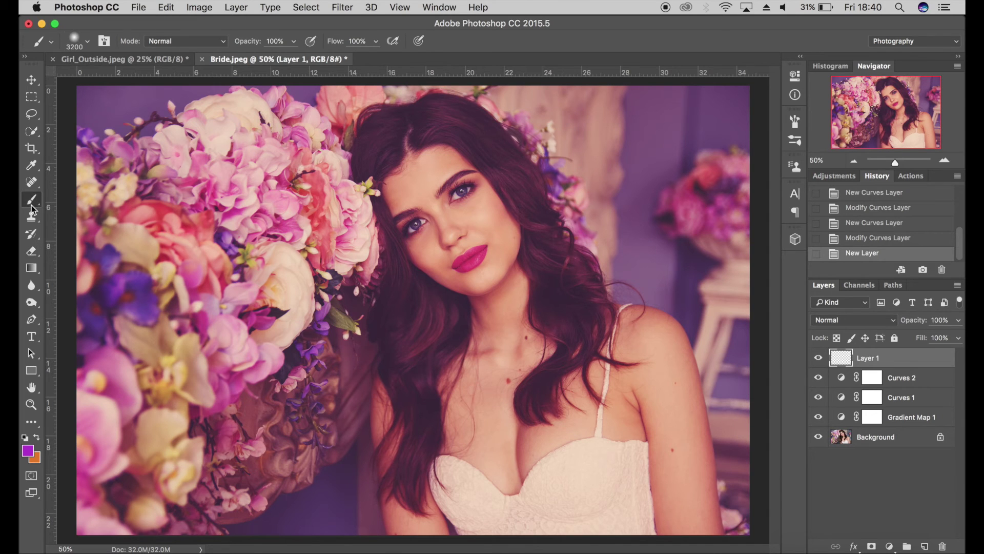
{"action": "key", "text": "bracketleft"}
{"action": "key", "text": "bracketleft"}
{"action": "key", "text": "bracketleft"}
{"action": "mouse_move", "coordinate": [198, 275]}
{"action": "left_mouse_down"}
{"action": "mouse_move", "coordinate": [209, 253]}
{"action": "mouse_move", "coordinate": [170, 246]}
{"action": "mouse_move", "coordinate": [169, 500]}
{"action": "left_mouse_up"}
Paint orange over the background on the opposite side of the bride with a soft 2500-pixel brush
{"action": "key", "text": "bracketleft"}
{"action": "key", "text": "bracketleft"}
{"action": "key", "text": "bracketleft"}
{"action": "key", "text": "x"}
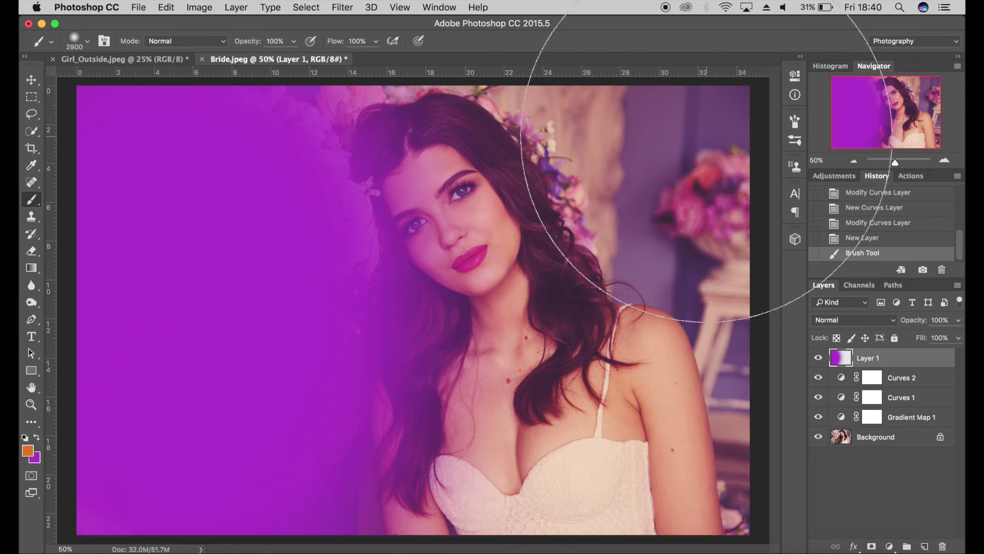
{"action": "key", "text": "bracketleft"}
{"action": "mouse_move", "coordinate": [682, 128]}
{"action": "left_mouse_down"}
{"action": "mouse_move", "coordinate": [610, 43]}
{"action": "mouse_move", "coordinate": [611, 21]}
{"action": "mouse_move", "coordinate": [760, 273]}
{"action": "mouse_move", "coordinate": [807, 402]}
{"action": "mouse_move", "coordinate": [829, 424]}
{"action": "mouse_move", "coordinate": [774, 244]}
{"action": "mouse_move", "coordinate": [699, 83]}
{"action": "mouse_move", "coordinate": [596, 71]}
{"action": "mouse_move", "coordinate": [668, 144]}
{"action": "mouse_move", "coordinate": [718, 417]}
{"action": "mouse_move", "coordinate": [741, 429]}
{"action": "left_mouse_up"}
Blend the painted color layer with Color Dodge at 25% opacity
{"action": "left_click", "coordinate": [874, 320]}
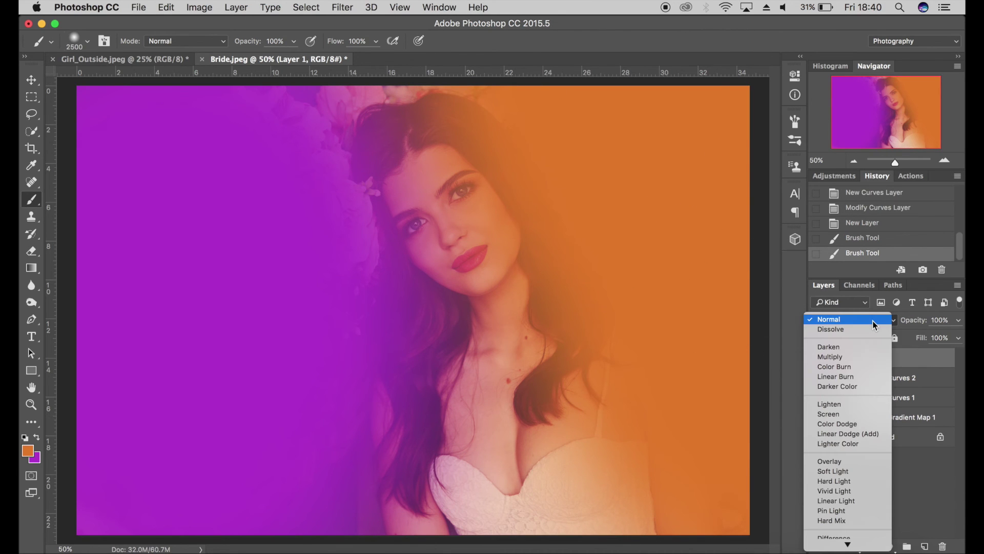
{"action": "scroll", "coordinate": [820, 435], "scroll_direction": "down", "scroll_amount": 3}
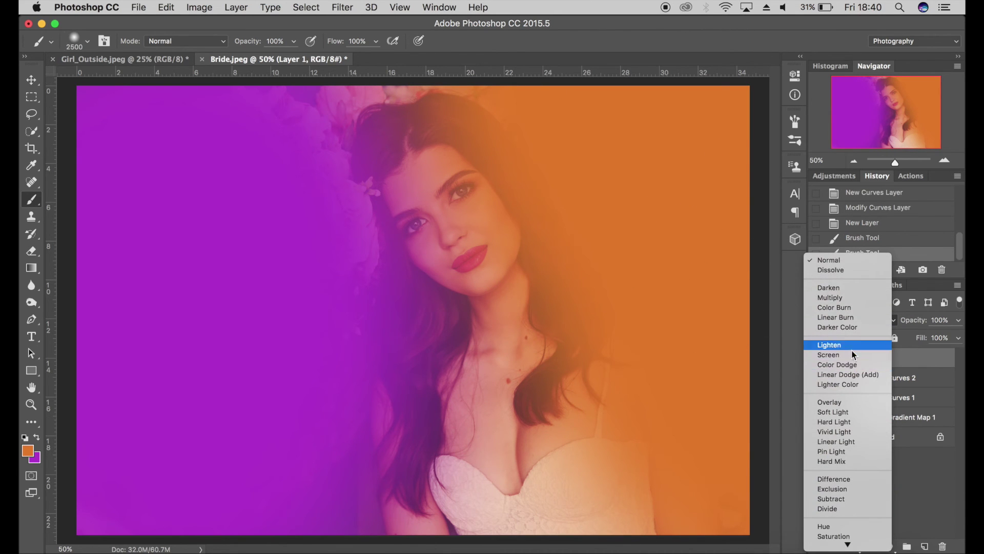
{"action": "left_click", "coordinate": [851, 368]}
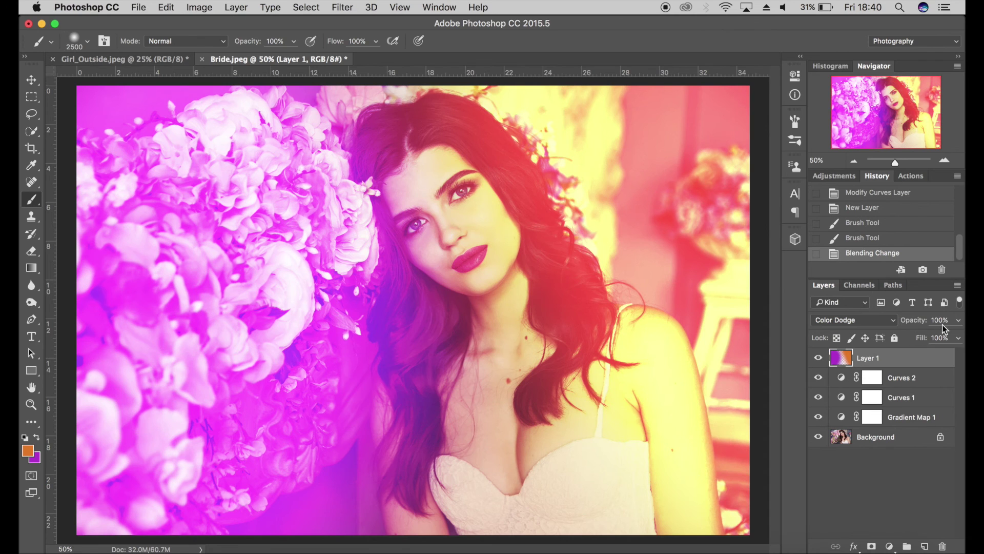
{"action": "left_click", "coordinate": [940, 320]}
{"action": "type", "text": "25"}
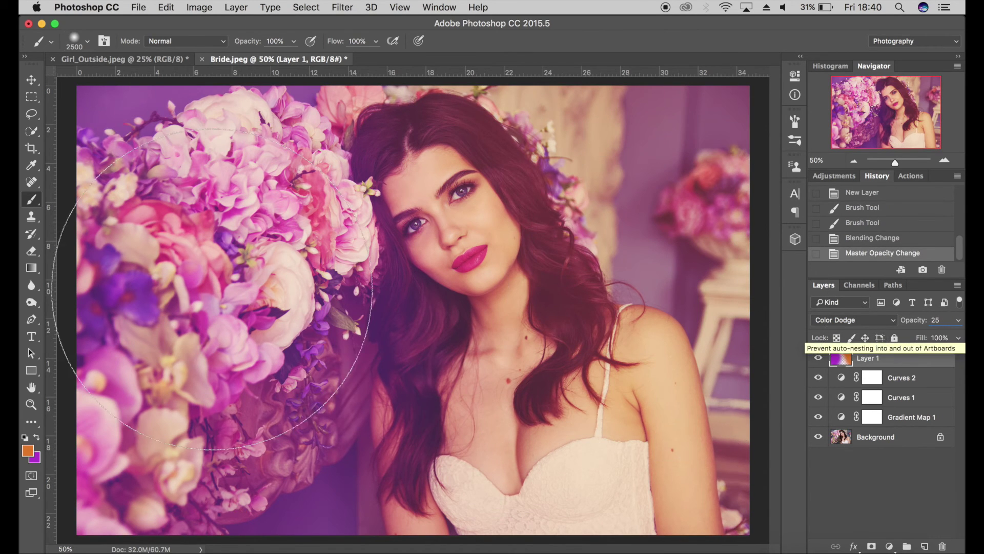
Erase the painted color over the bride's face, neck and chest with a soft 1200-pixel eraser, starting at 50% opacity and finishing at 100%
{"action": "left_click", "coordinate": [32, 252]}
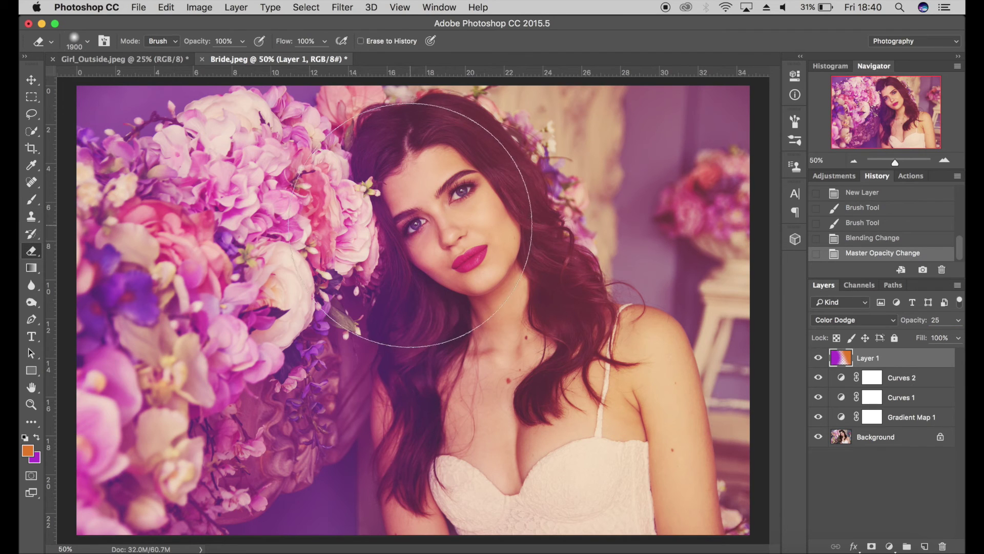
{"action": "key", "text": "bracketleft"}
{"action": "key", "text": "bracketleft"}
{"action": "key", "text": "bracketleft"}
{"action": "key", "text": "bracketleft"}
{"action": "key", "text": "bracketleft"}
{"action": "key", "text": "bracketleft"}
{"action": "key", "text": "bracketleft"}
{"action": "key", "text": "5"}
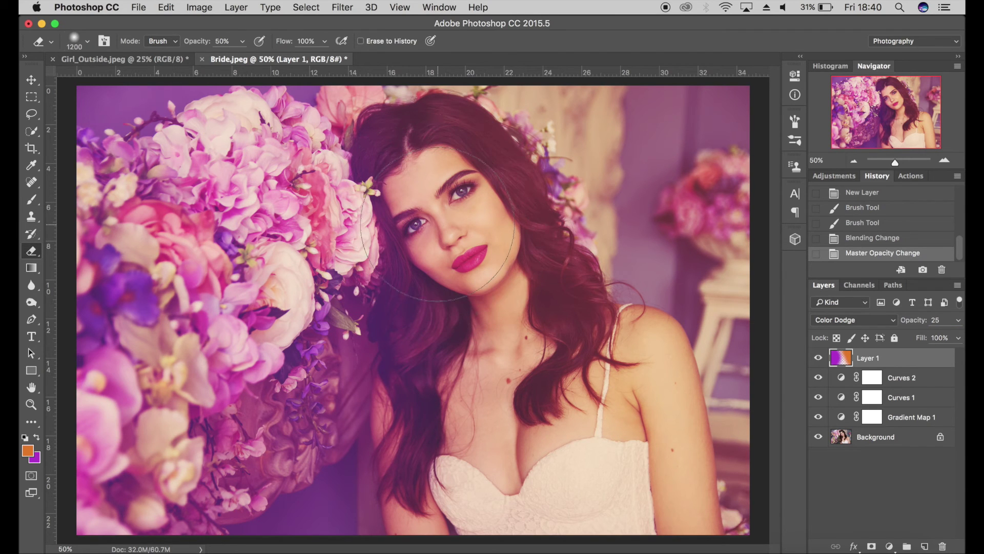
{"action": "left_click_drag", "start_coordinate": [437, 217], "coordinate": [462, 230]}
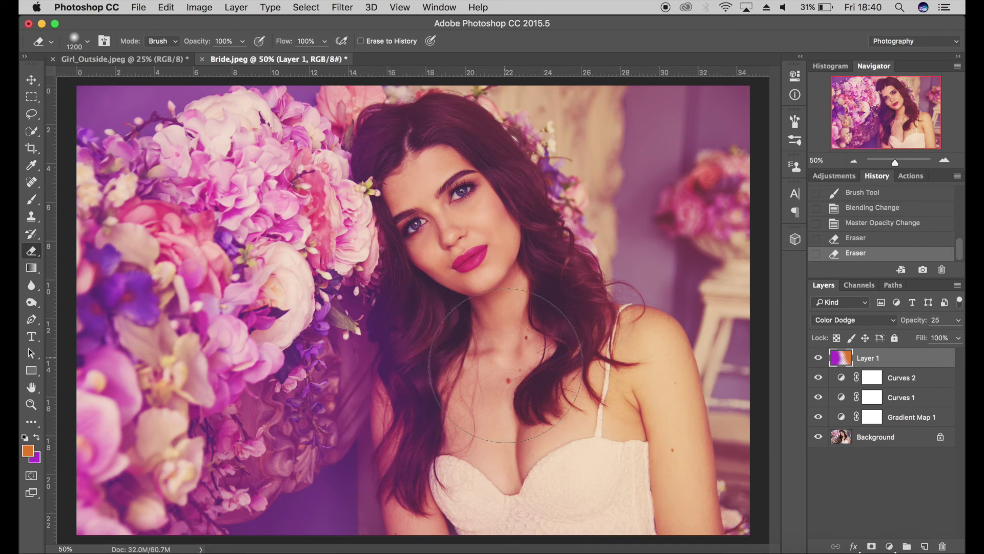
{"action": "left_click_drag", "start_coordinate": [436, 215], "coordinate": [503, 318]}
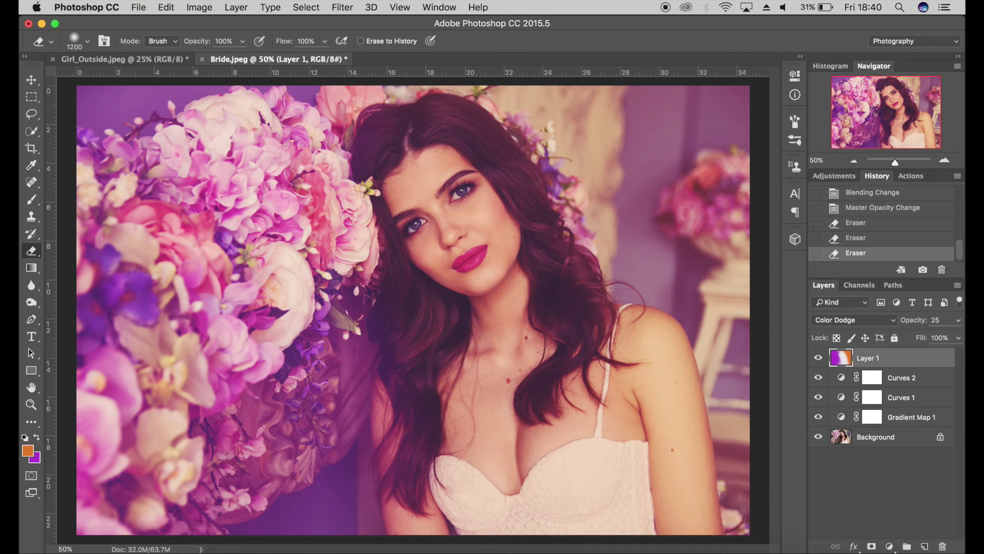
Group all layers above the Background and lower the painted color layer's opacity to 15%
{"action": "left_click", "coordinate": [911, 422], "text": "shift"}
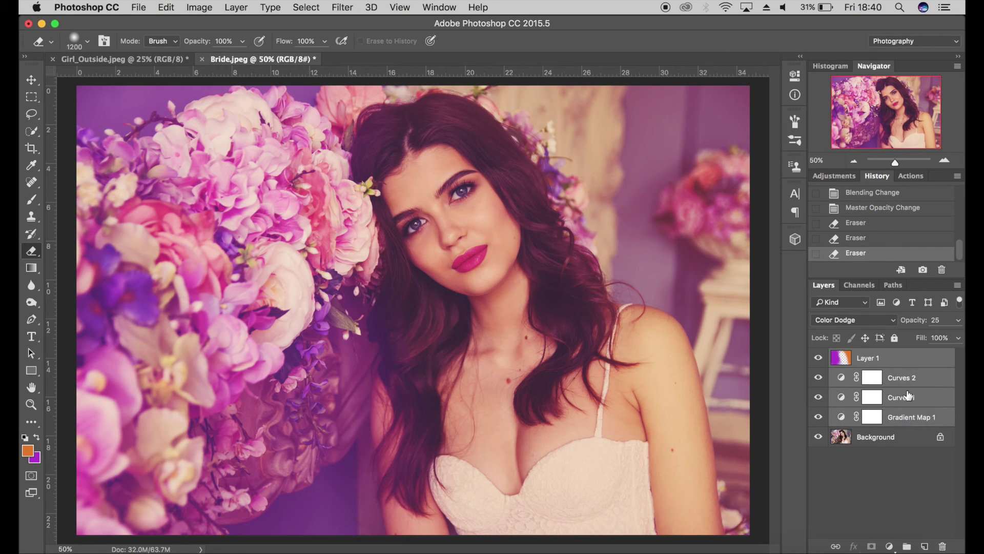
{"action": "key", "text": "super+g"}
{"action": "left_click", "coordinate": [833, 356]}
{"action": "left_click", "coordinate": [850, 372]}
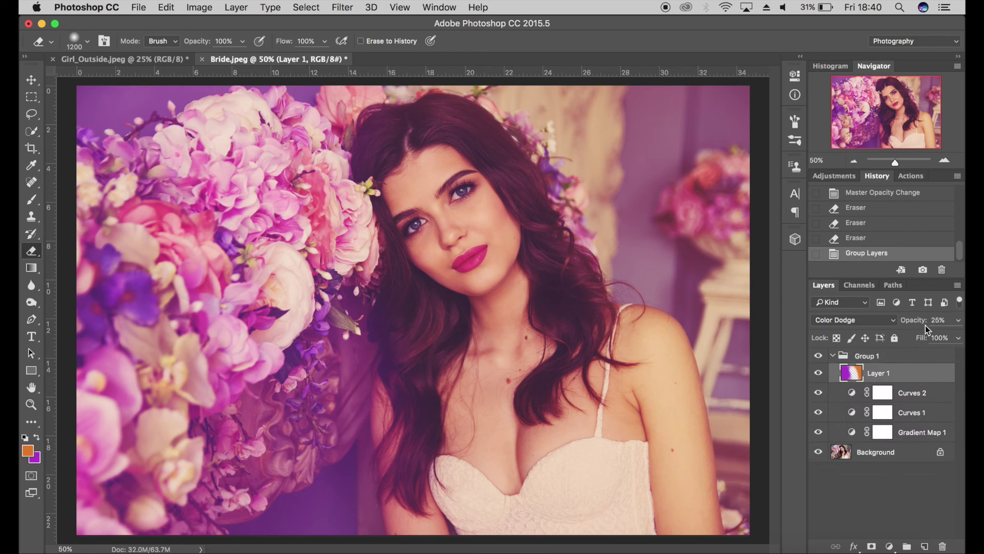
{"action": "left_click", "coordinate": [932, 320]}
{"action": "type", "text": "15"}
{"action": "key", "text": "Return"}
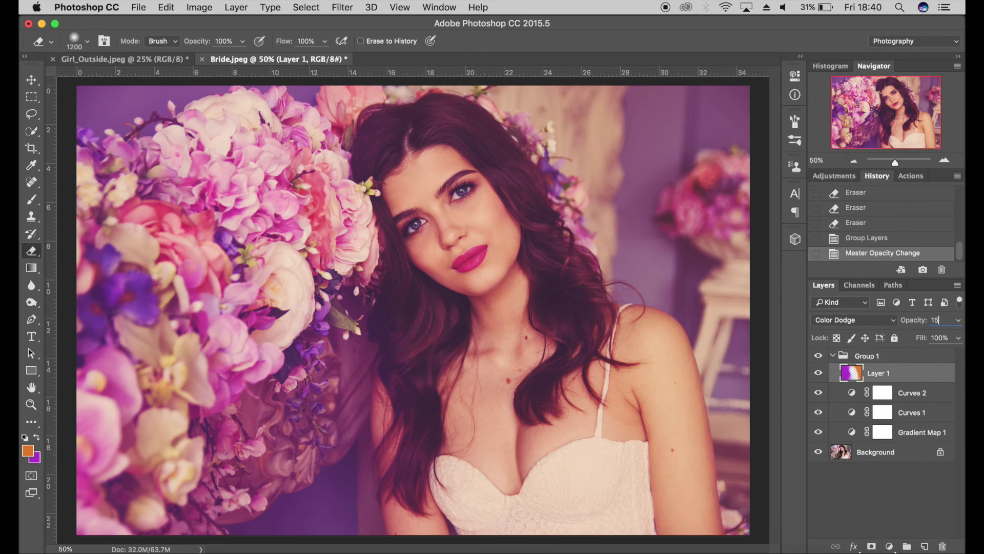
Collapse the group and compare the photo with and without its effects
{"action": "left_click", "coordinate": [833, 355]}
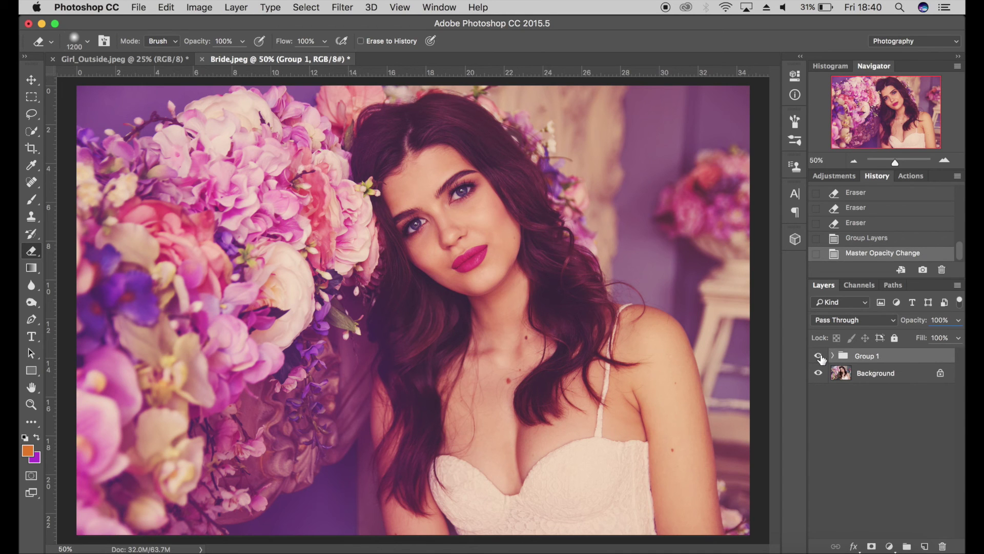
{"action": "left_click", "coordinate": [820, 356]}
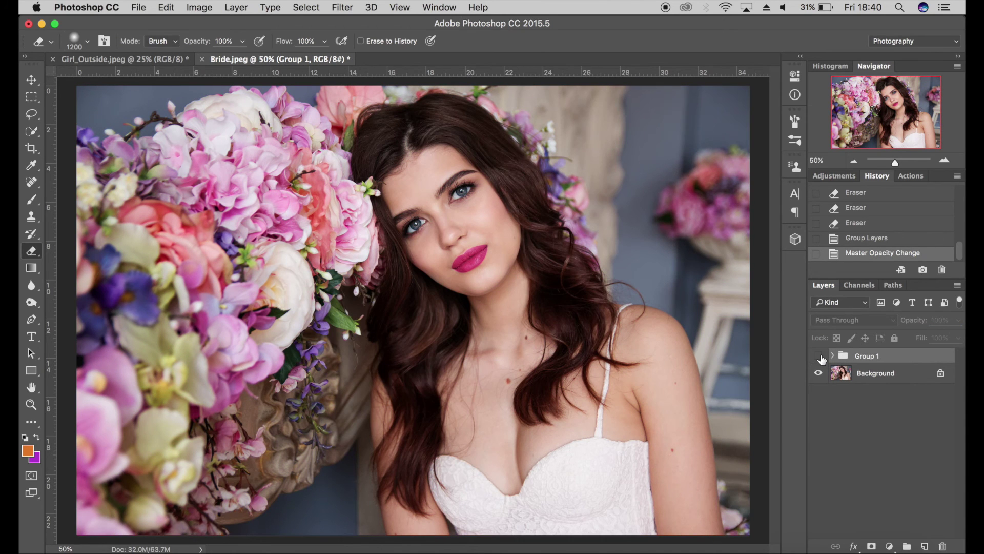
{"action": "left_click", "coordinate": [819, 356]}
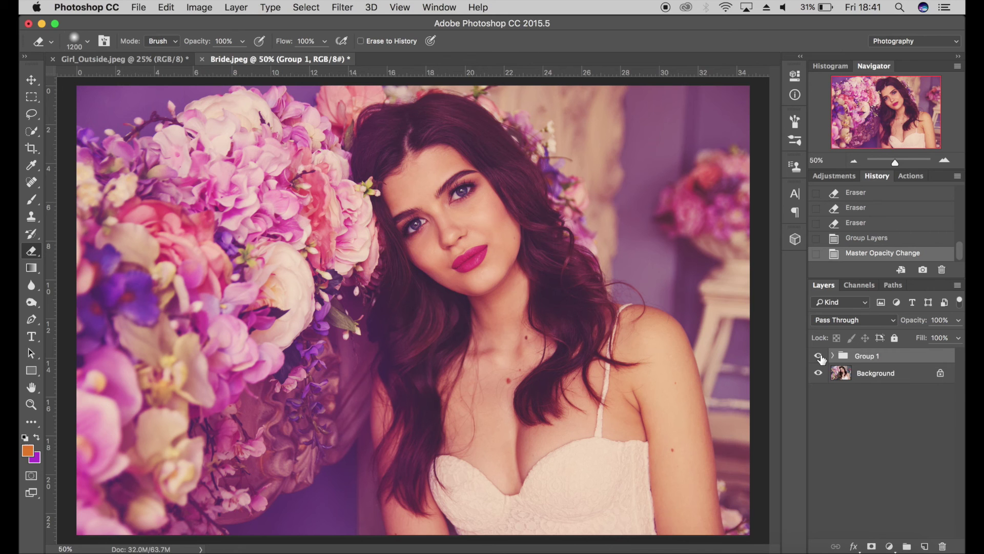
Try the effects group at 50% opacity and settle on 75%
{"action": "left_click", "coordinate": [923, 322]}
{"action": "type", "text": "50"}
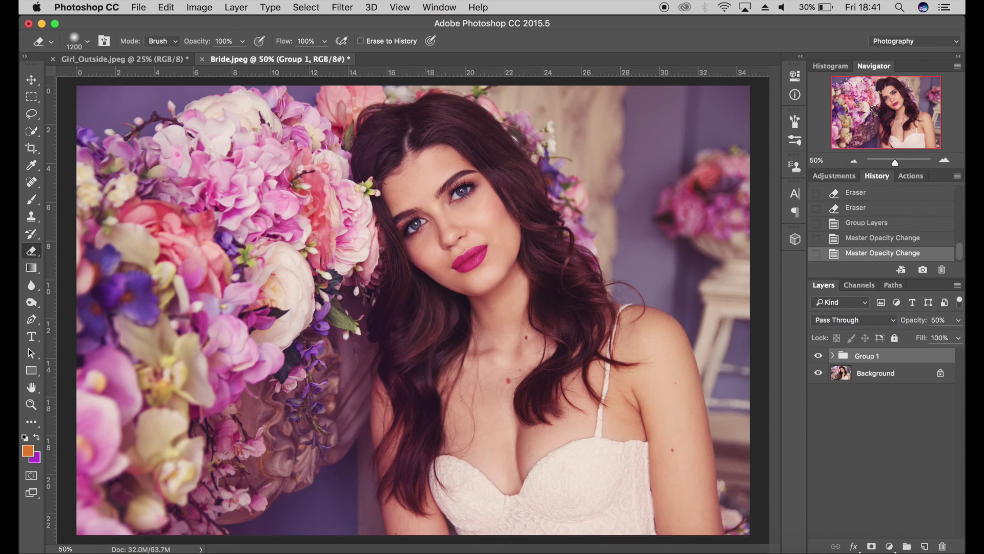
{"action": "double_click", "coordinate": [946, 321]}
{"action": "type", "text": "75"}
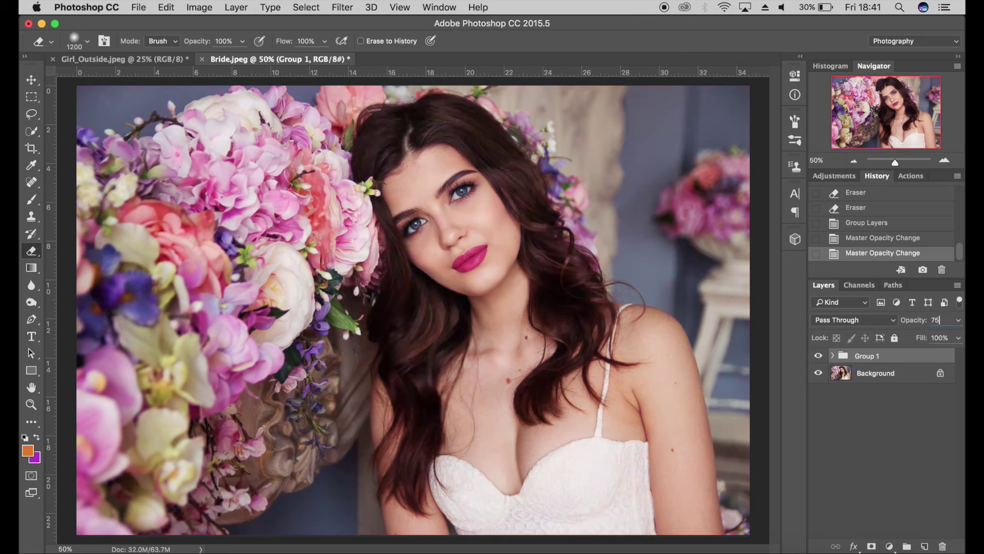